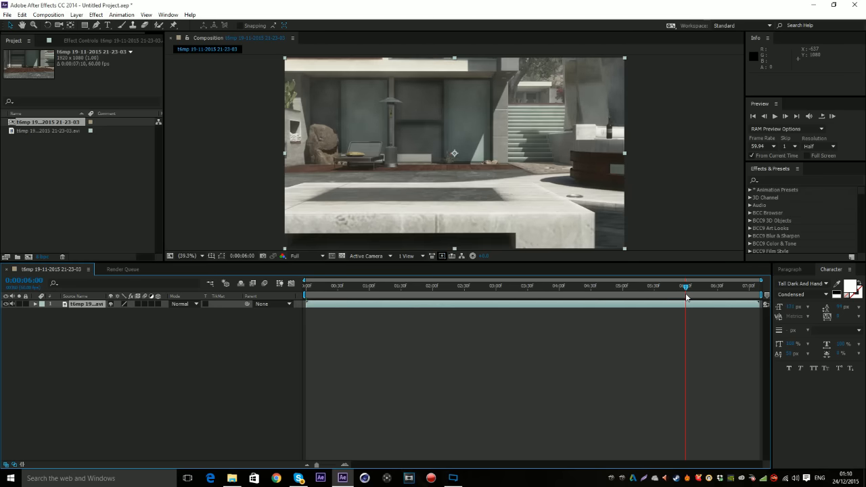
- End the work area at 0:00:06:00, trim the composition to it, and return the playhead to near the start
key(n)
click(661, 290)
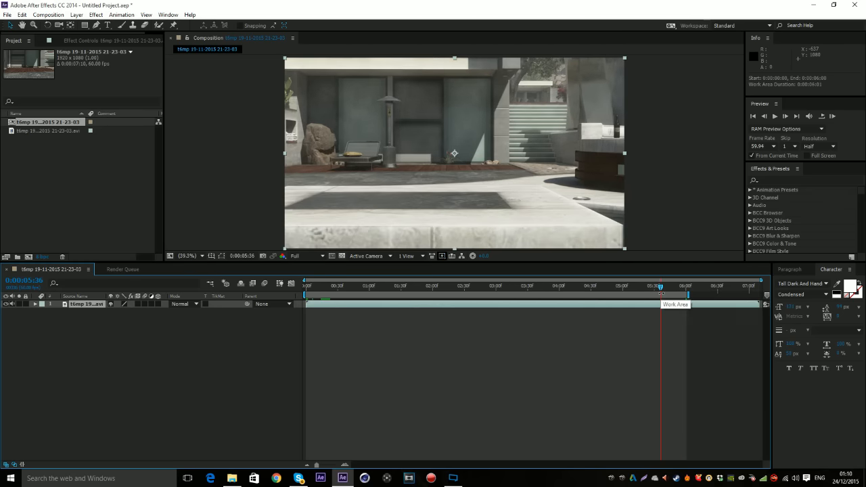
right_click(661, 294)
click(682, 319)
drag(497, 293, 312, 330)
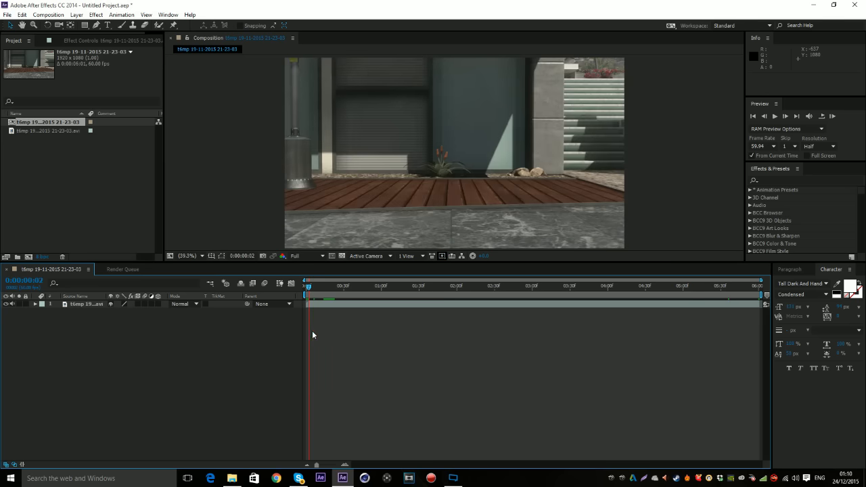
- Pre-compose the gameplay clip, leaving all attributes in the current composition, and move the playhead back to the first frame
click(350, 303)
right_click(350, 304)
click(415, 387)
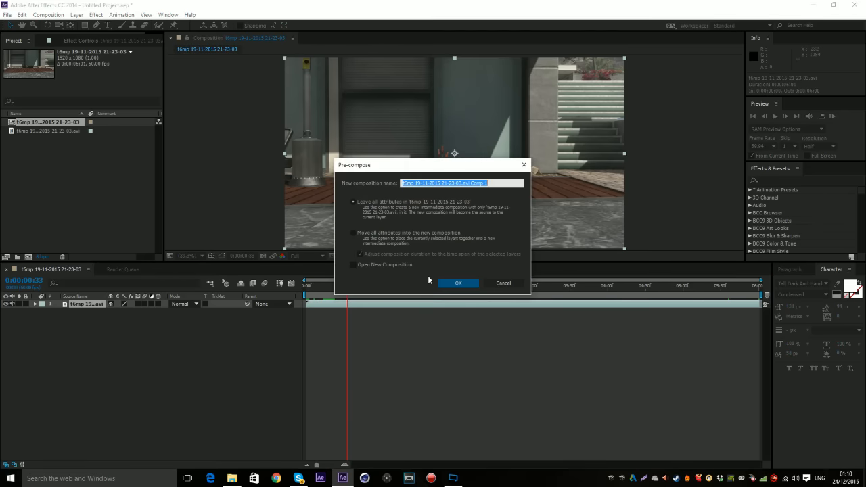
click(458, 283)
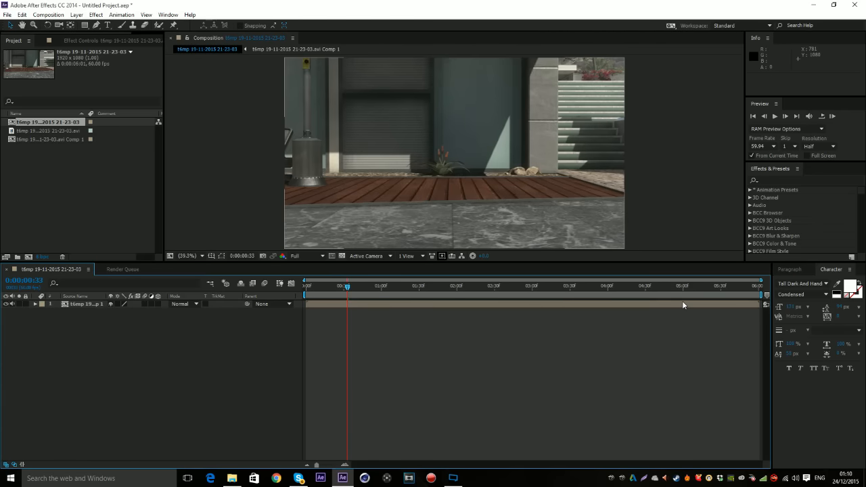
drag(673, 286, 295, 320)
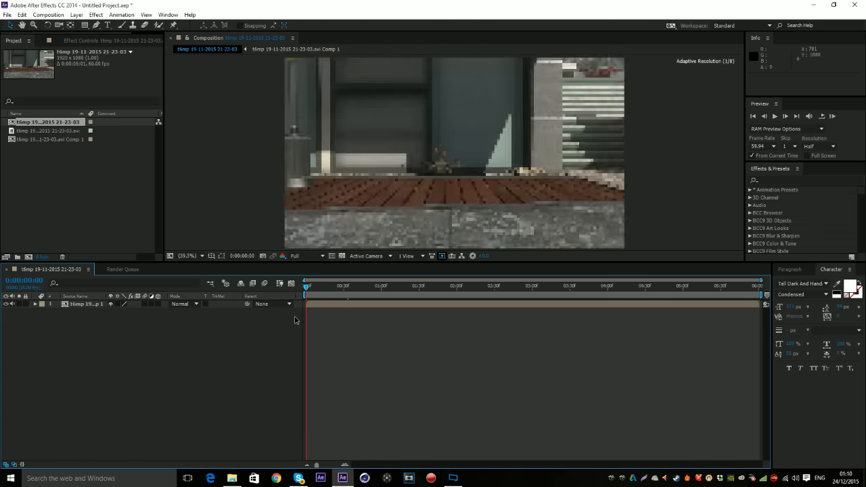
right_click(347, 305)
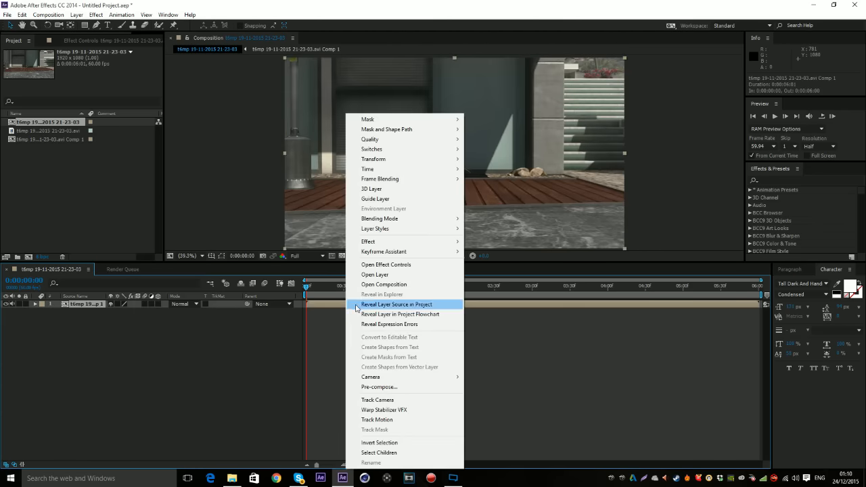
click(490, 393)
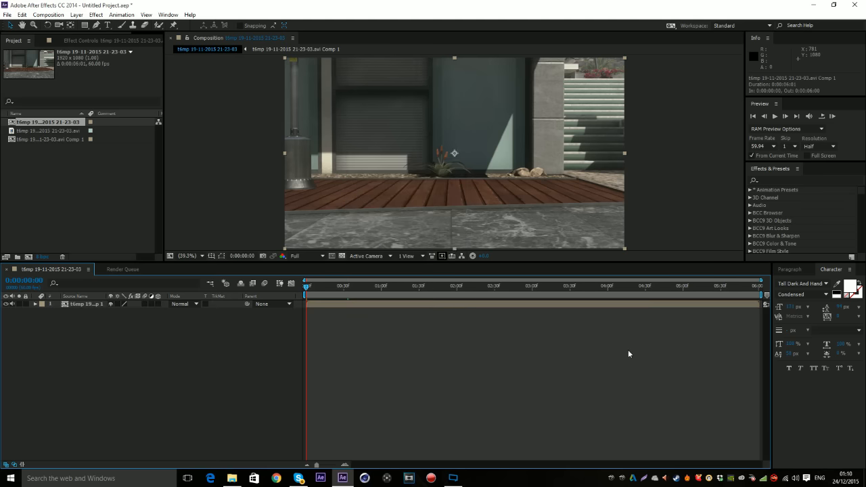
click(622, 304)
click(595, 329)
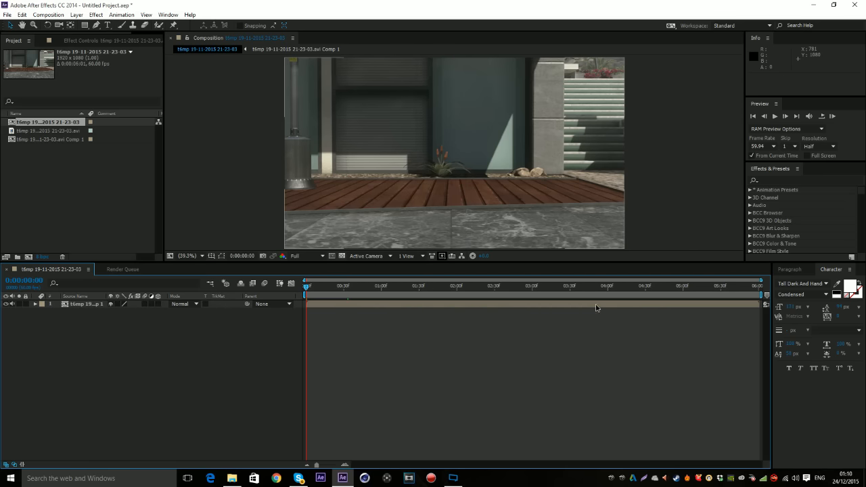
click(595, 305)
right_click(596, 304)
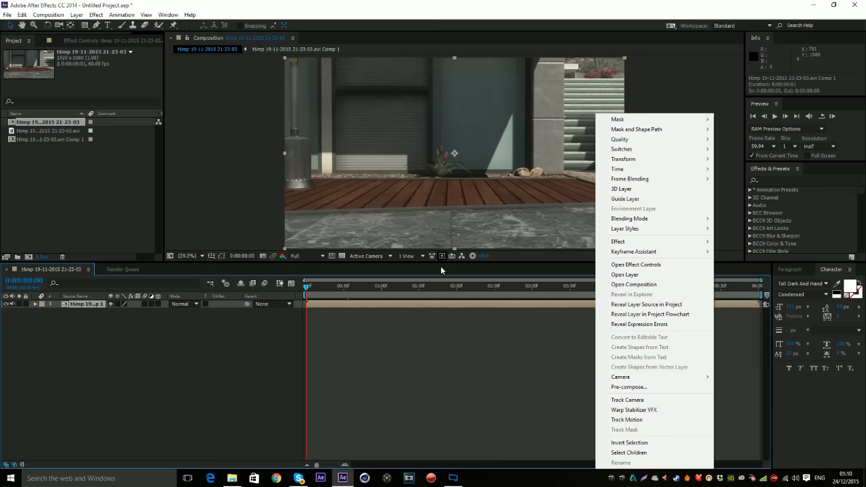
click(443, 303)
click(444, 305)
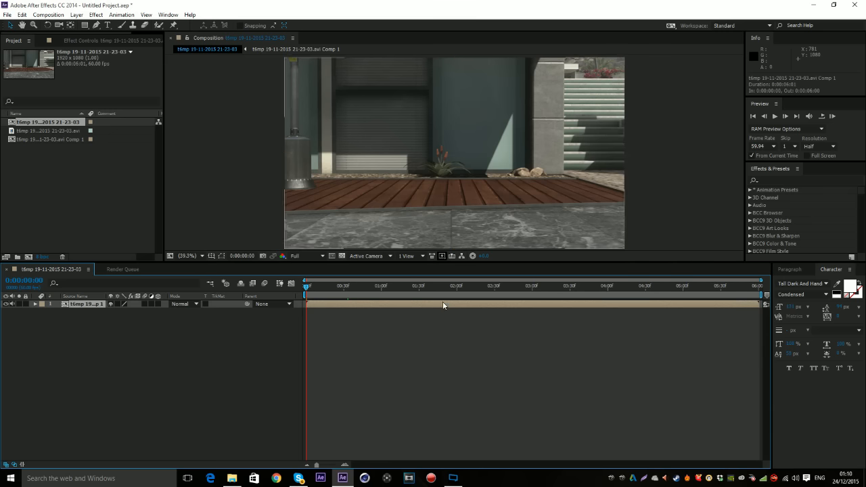
click(77, 14)
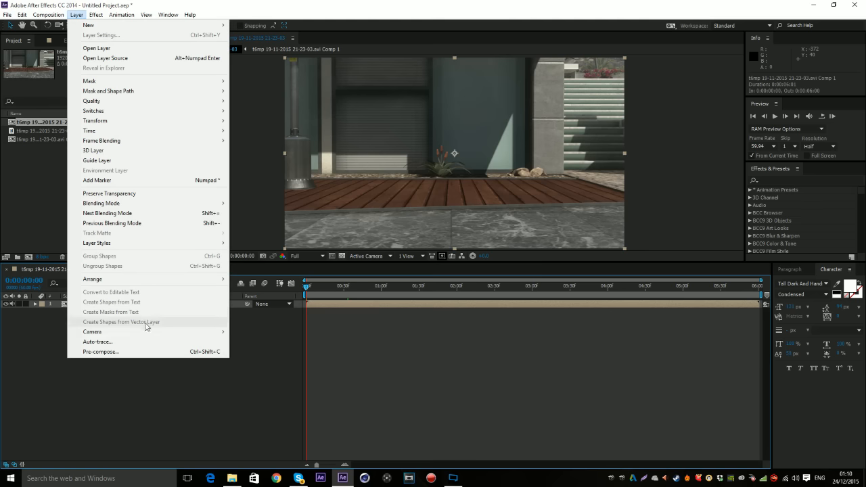
mouse_move(172, 336)
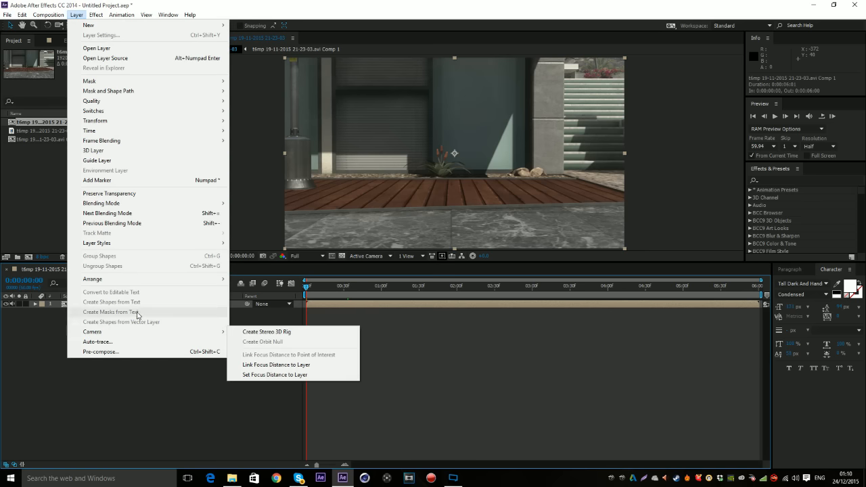
click(420, 324)
- Run Track Camera on the pre-composed clip and select the 3D Camera Tracker effect to show its track points
right_click(431, 304)
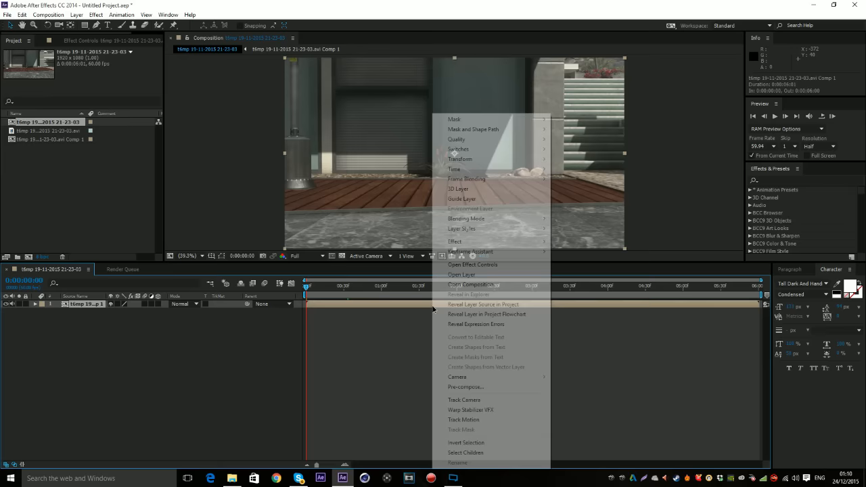
click(507, 404)
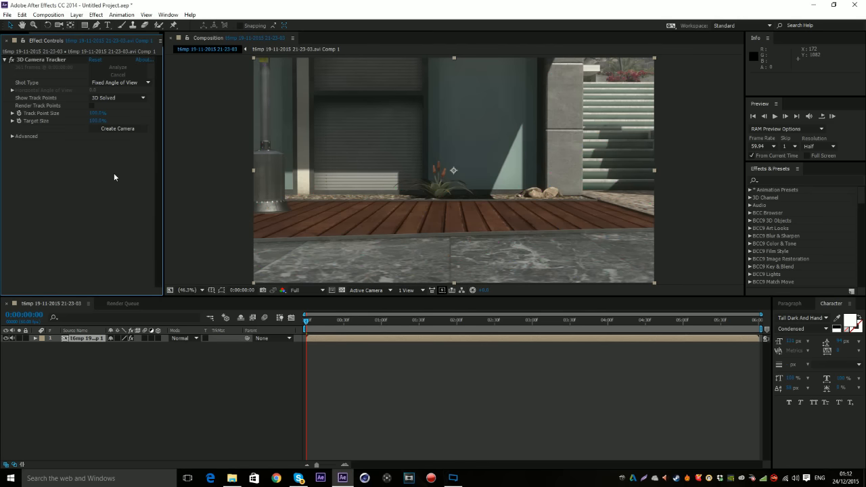
click(51, 61)
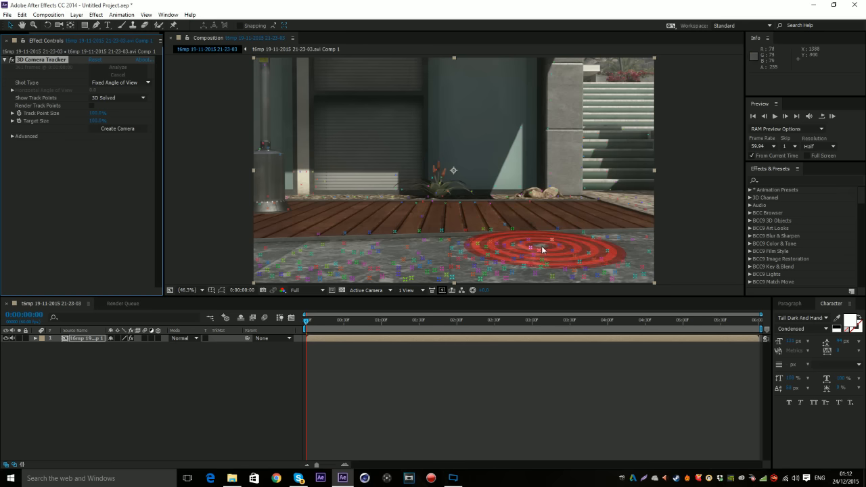
- Create a null and camera from the track points on the wooden deck, and scrub the timeline to check the track
right_click(403, 222)
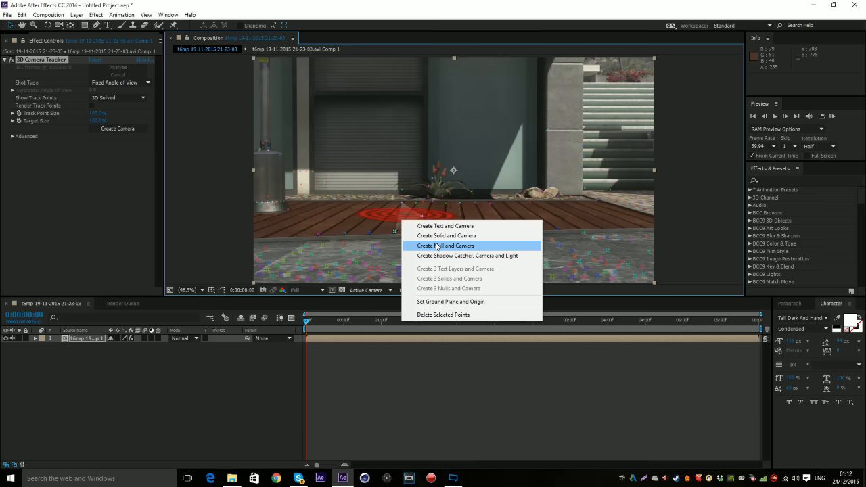
click(437, 246)
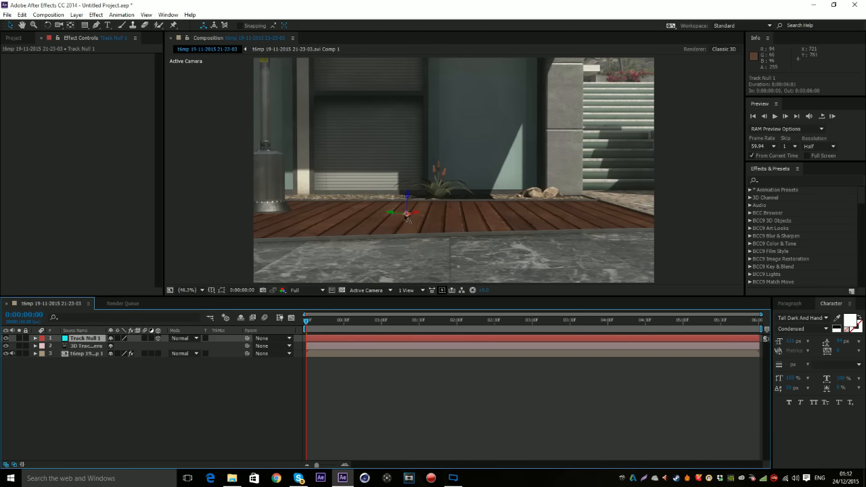
drag(389, 323, 582, 327)
drag(396, 336, 298, 343)
click(410, 376)
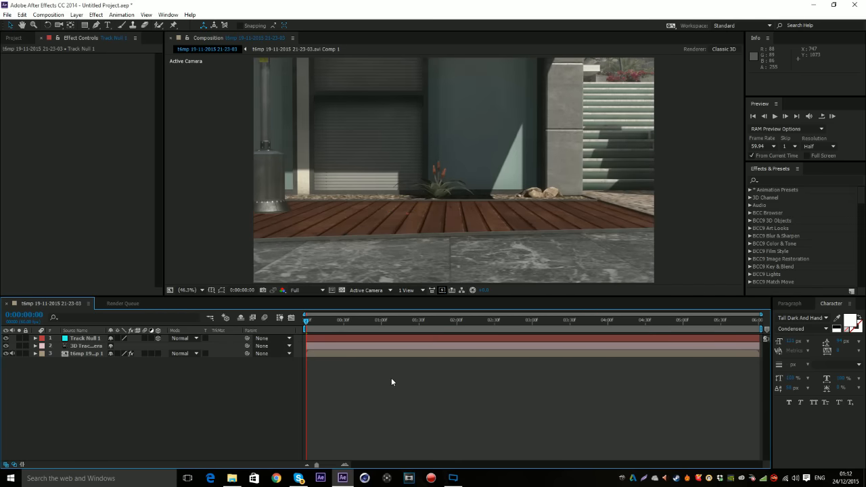
- Create a green solid at composition size and apply the Video Copilot Element effect to it
key(ctrl+y)
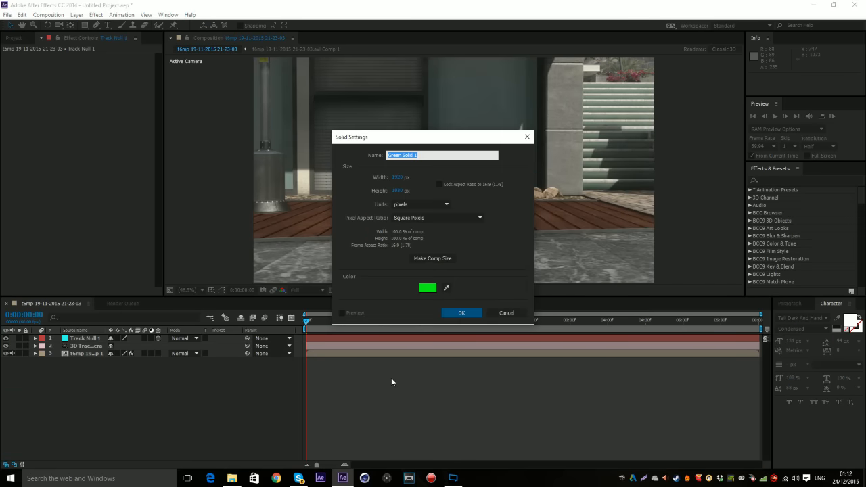
key(Return)
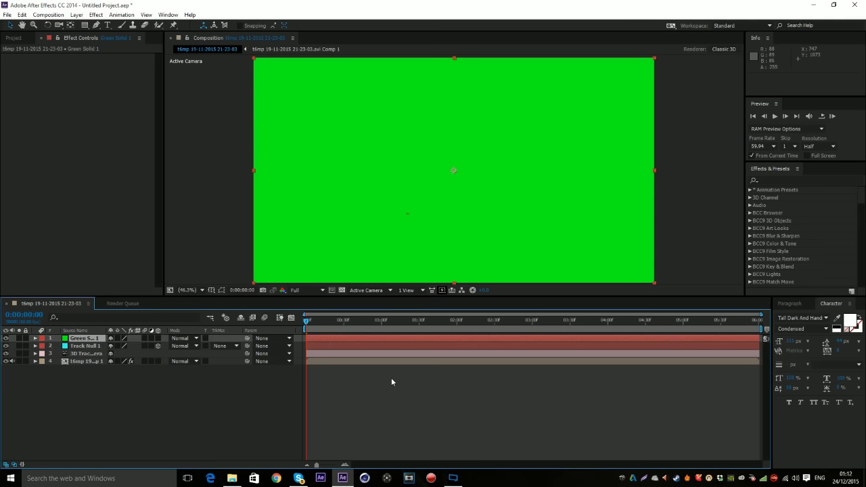
click(817, 178)
text(element)
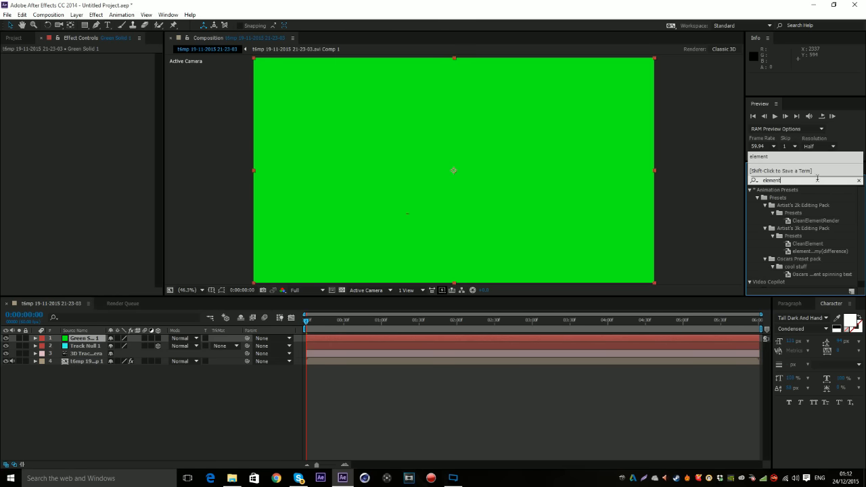
scroll(782, 270, down, 1)
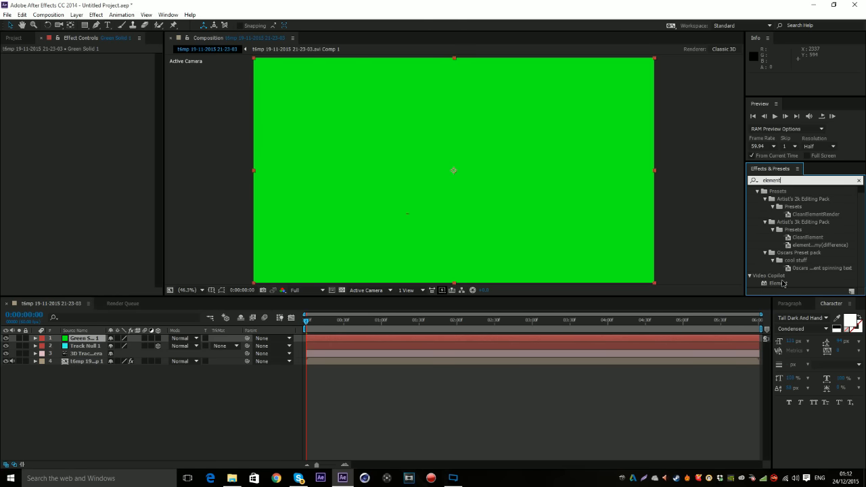
drag(783, 284, 46, 72)
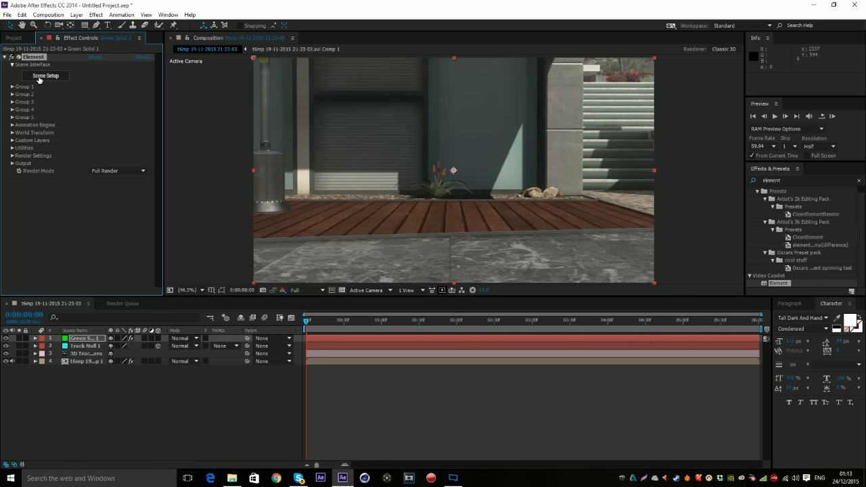
- Add a text layer reading TUTORIAL in the middle of the frame and hide the layer
click(107, 26)
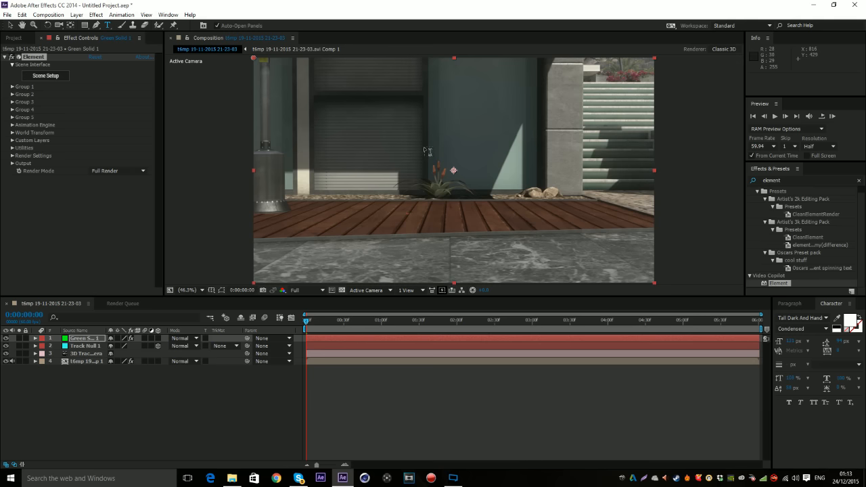
click(427, 150)
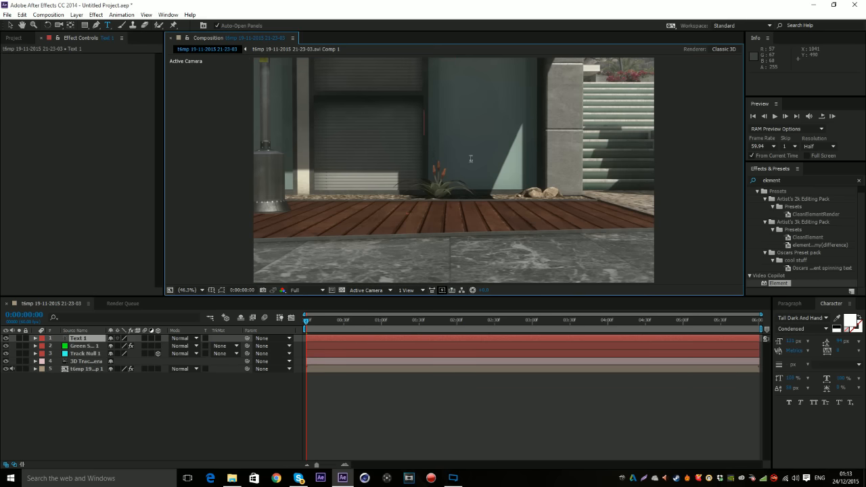
text(TUTORIAL)
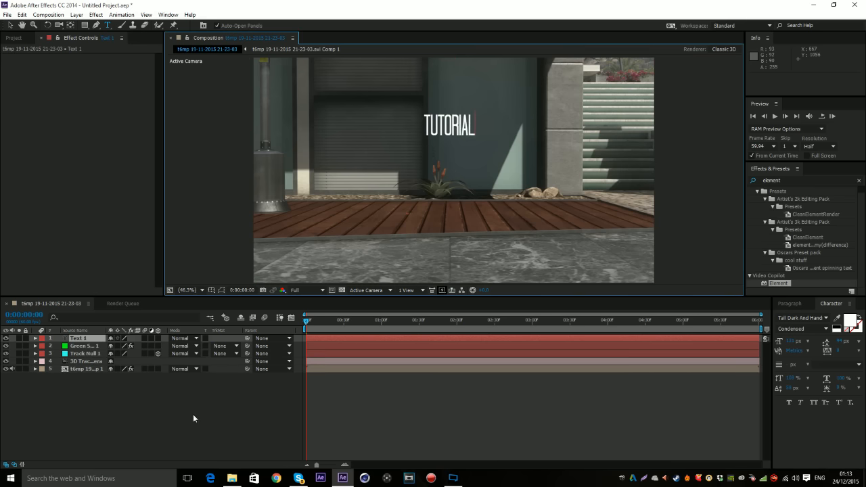
key(Caps_Lock)
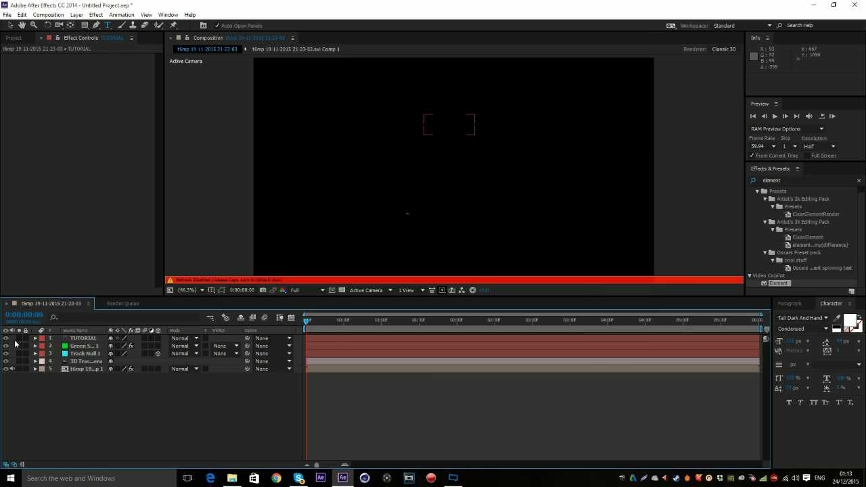
key(Caps_Lock)
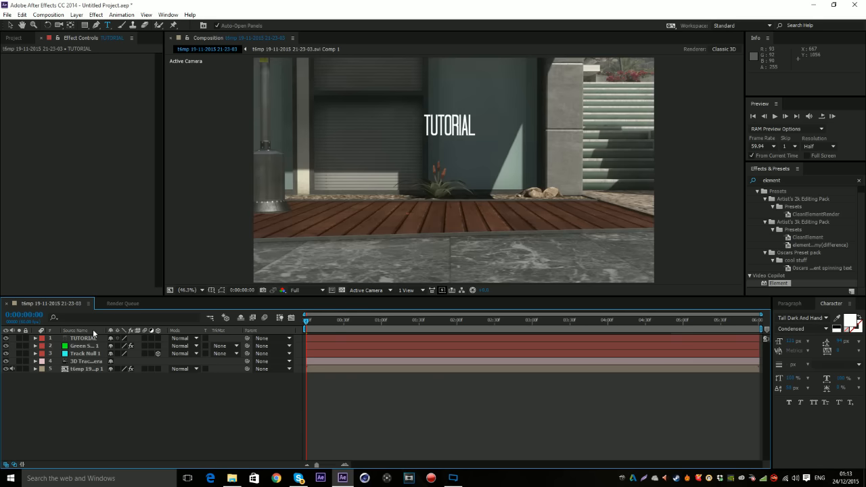
click(5, 338)
- Set Path Layer 1 in the green solid's Element custom text and masks to TUTORIAL, and expand the custom texture maps
click(102, 346)
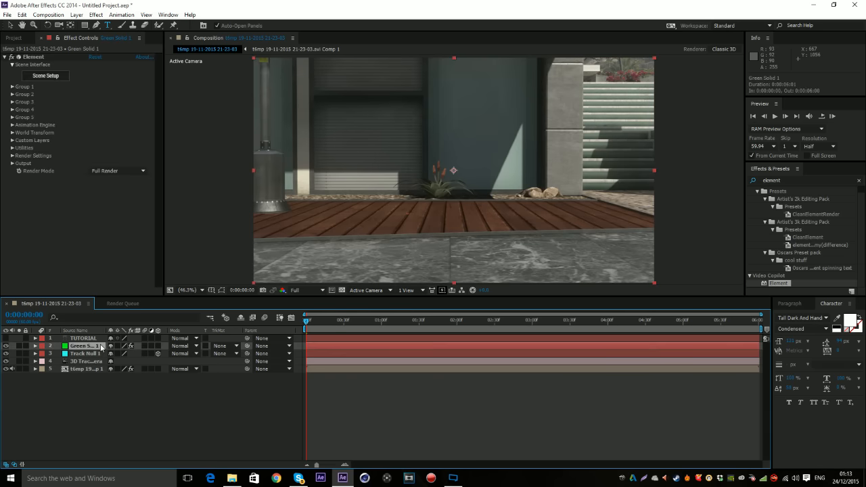
click(11, 141)
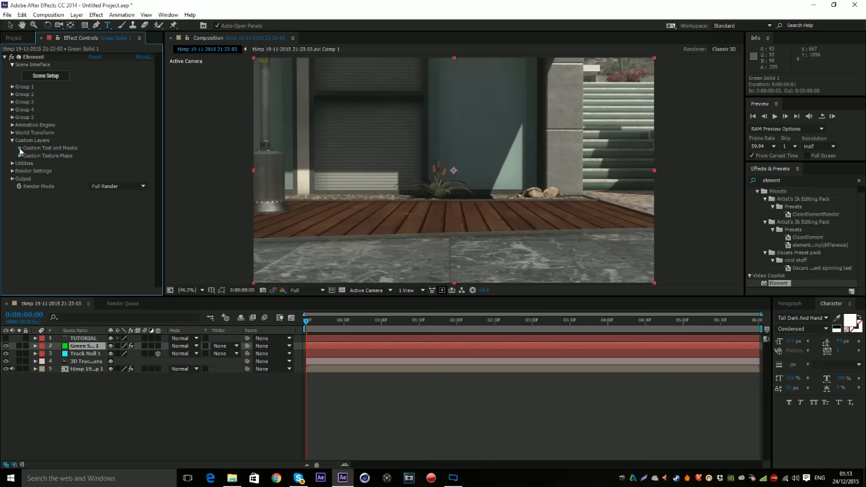
click(19, 148)
click(103, 156)
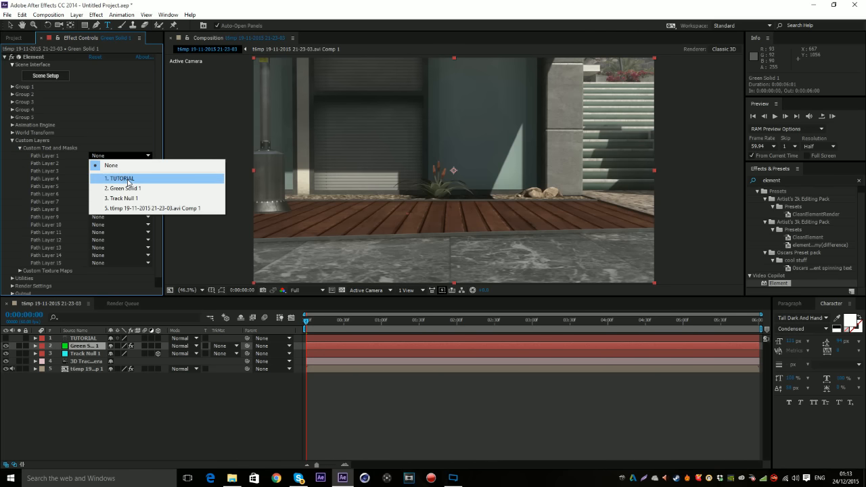
click(50, 158)
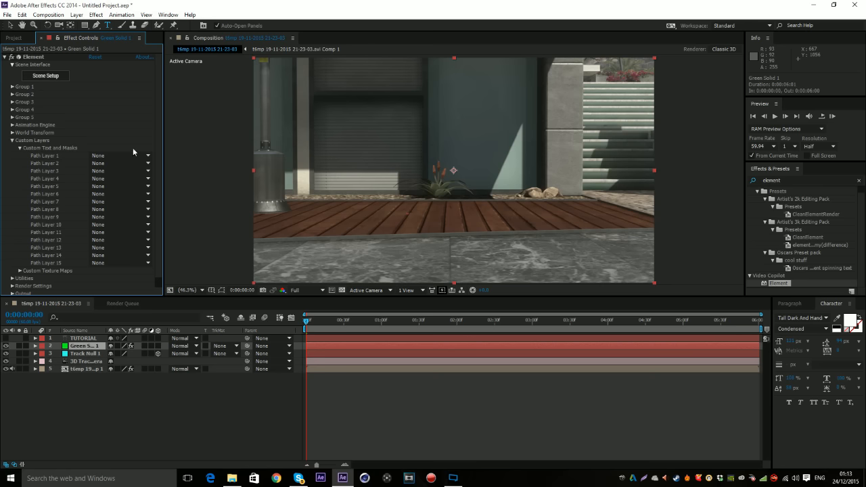
click(109, 157)
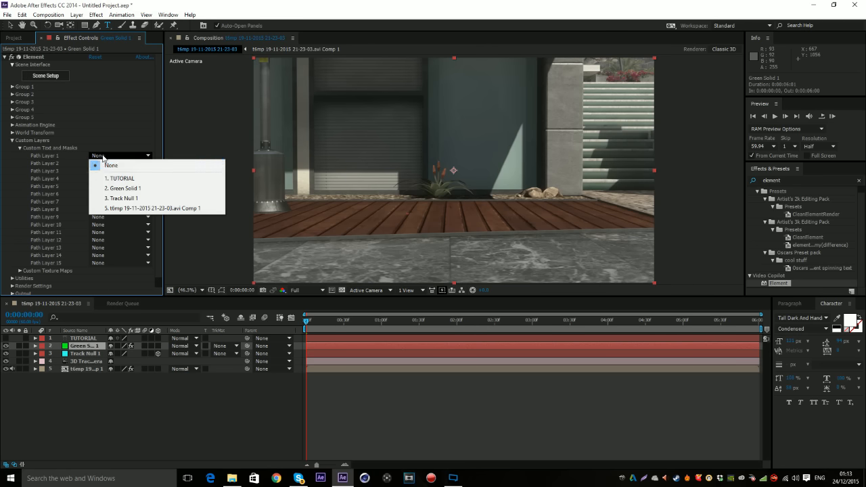
click(127, 180)
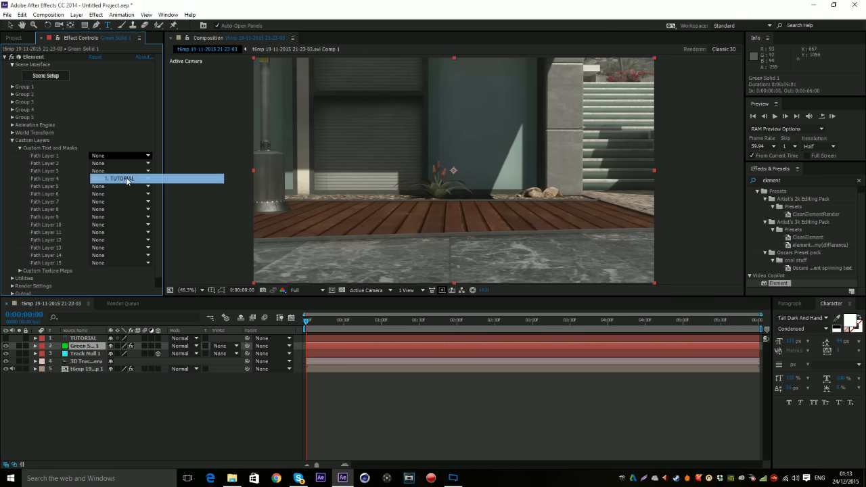
click(20, 148)
click(21, 156)
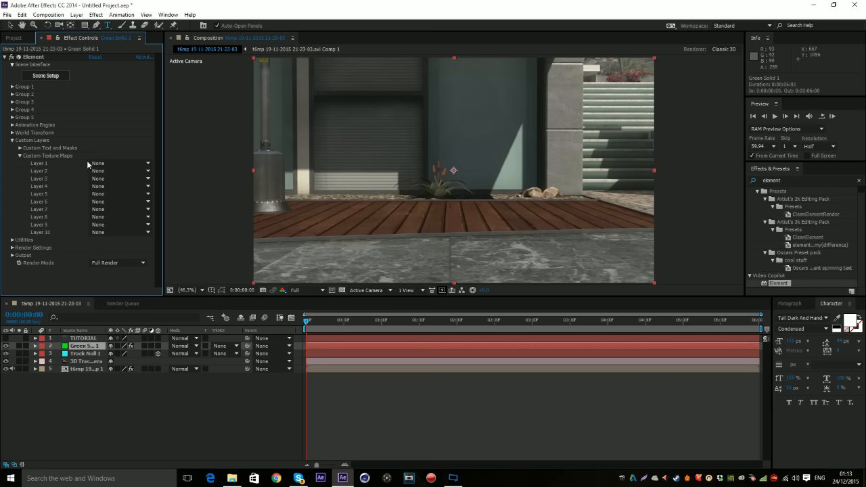
- Assign the t6mp footage comp to Layer 1 of Element's custom texture maps, and extrude the TUTORIAL text in Scene Setup
click(125, 163)
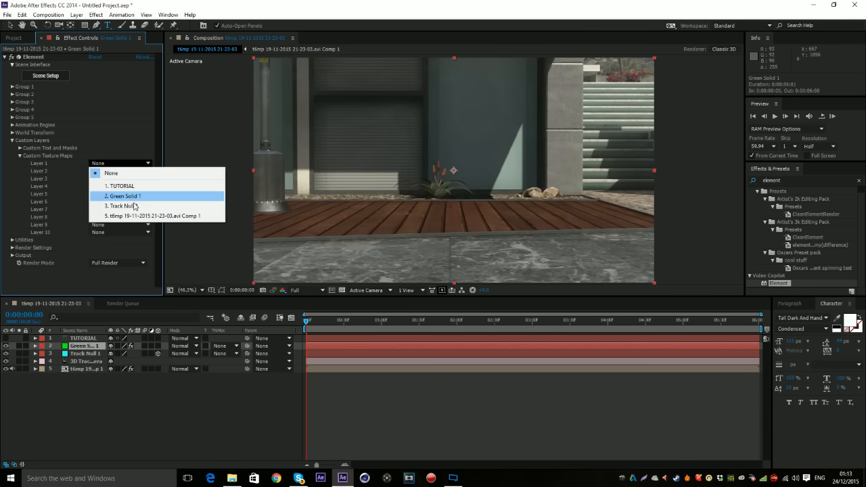
click(139, 216)
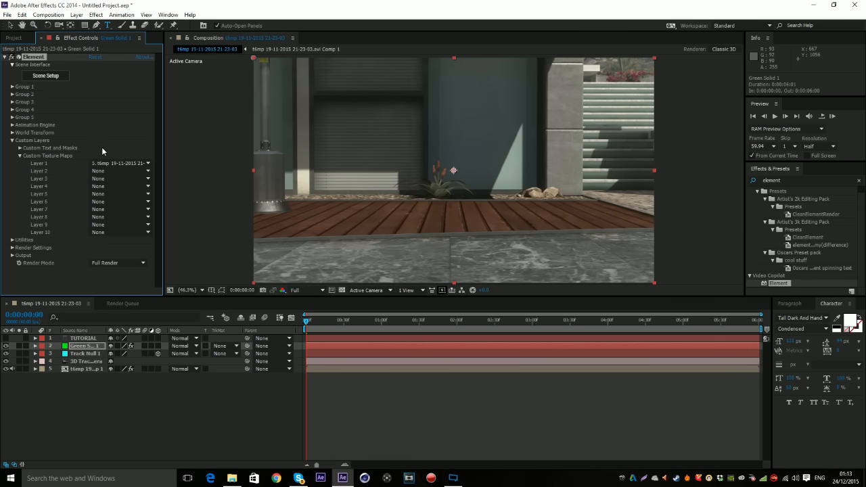
click(42, 76)
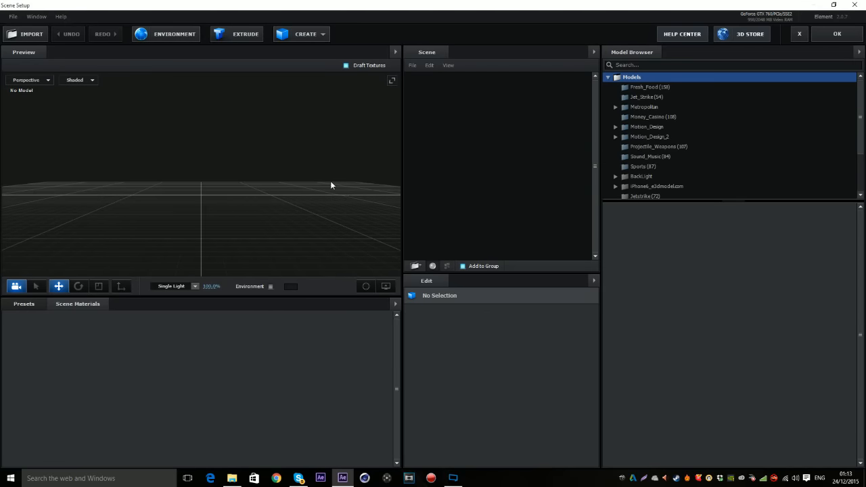
drag(338, 162, 328, 195)
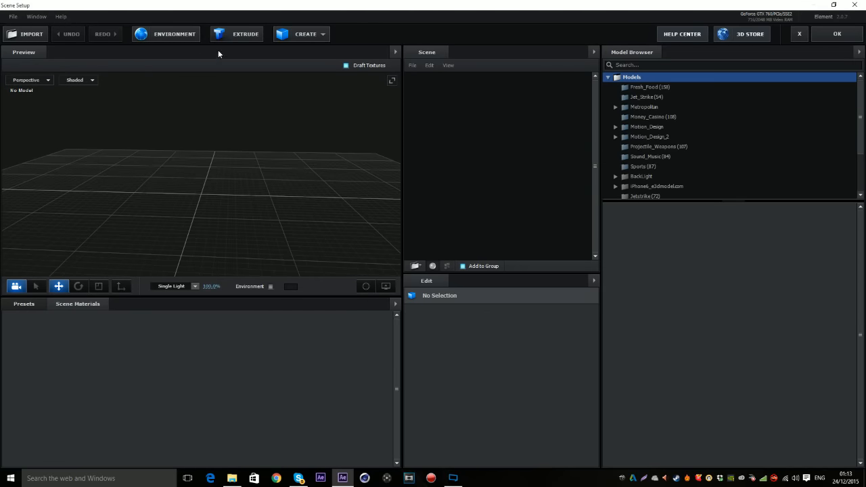
click(230, 35)
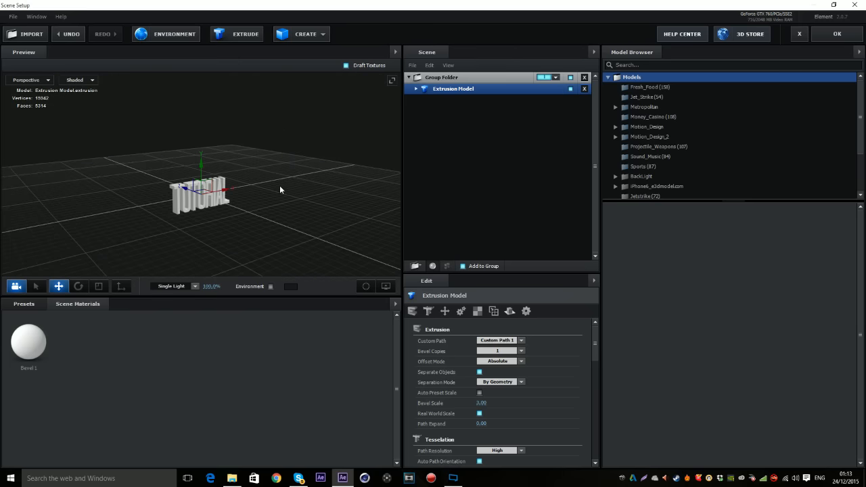
- Apply a clean metal material from the Pro_Shaders_2 Metal presets to the extruded TUTORIAL text and inspect it in the preview
click(42, 306)
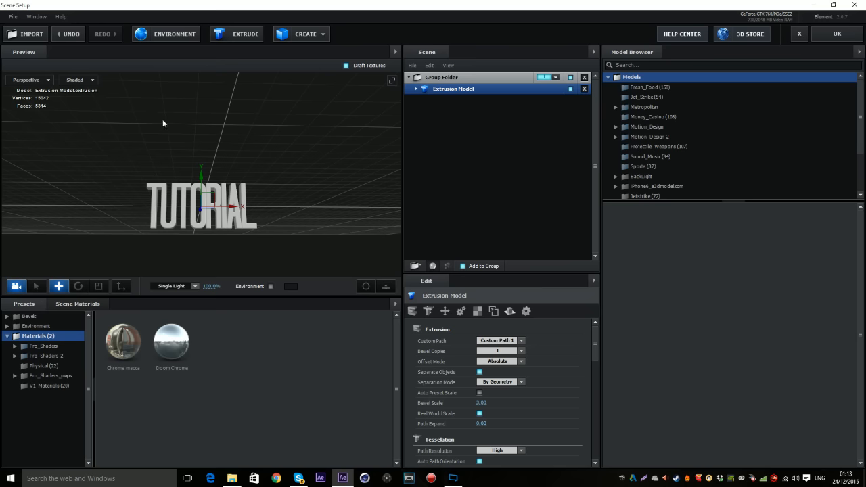
double_click(56, 354)
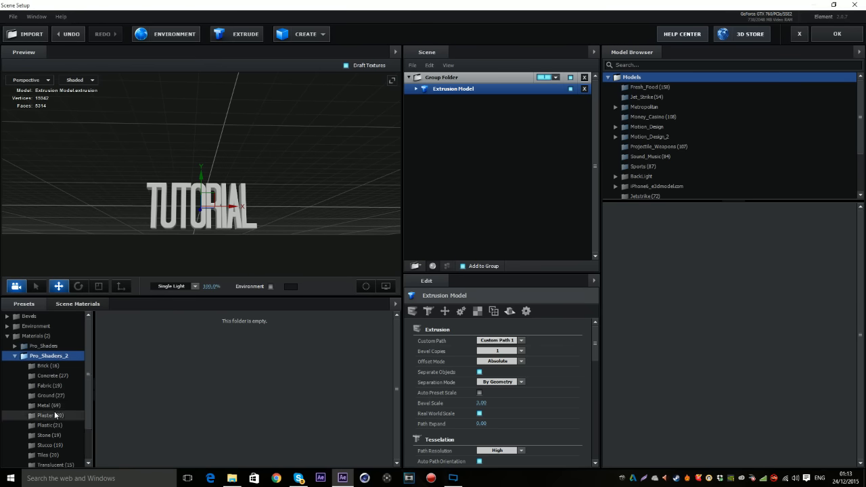
click(55, 406)
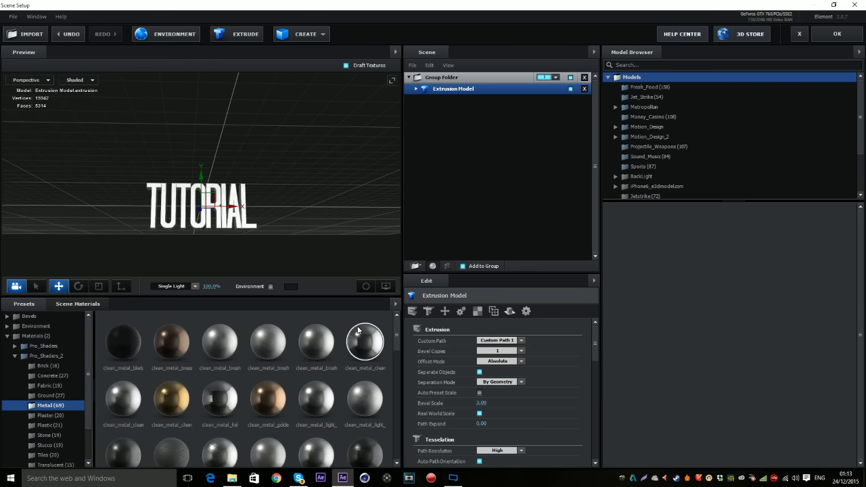
mouse_move(341, 215)
mouse_down()
mouse_move(324, 208)
mouse_move(298, 221)
mouse_move(340, 218)
mouse_move(354, 203)
mouse_move(348, 209)
mouse_up()
double_click(120, 410)
scroll(267, 231, up, 3)
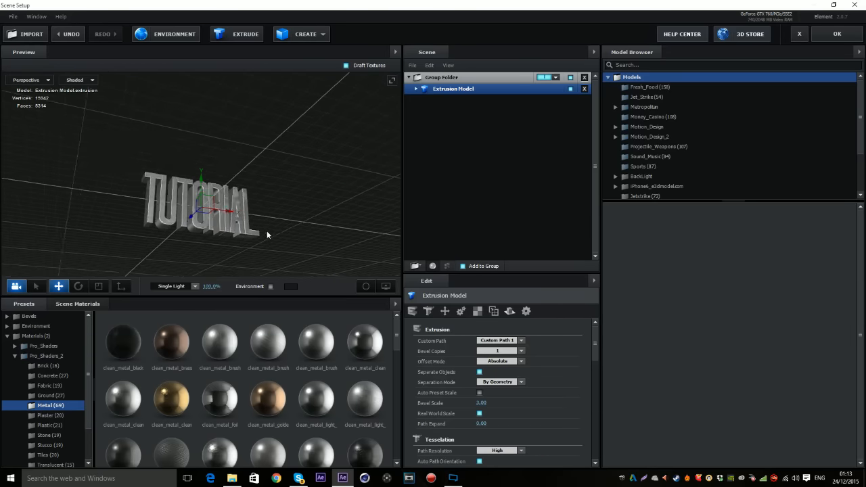
mouse_move(267, 230)
mouse_down()
mouse_move(253, 234)
mouse_move(280, 246)
mouse_move(261, 244)
mouse_up()
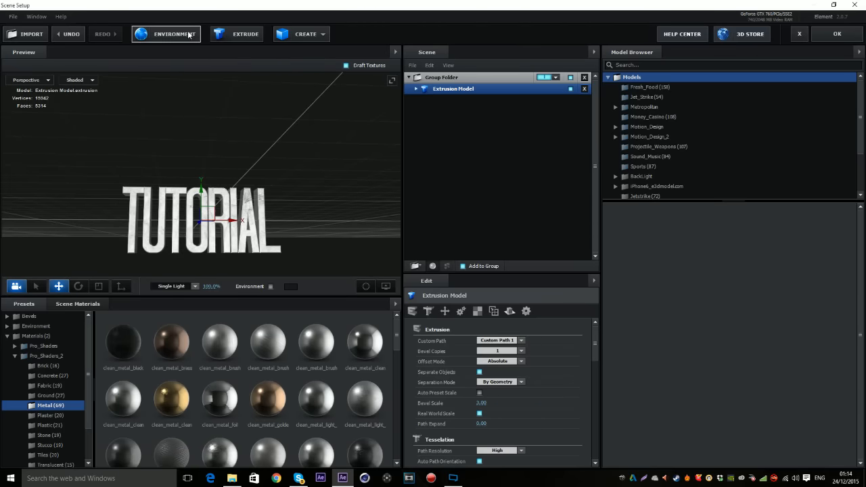
- Set the scene's environment texture to Custom Layer 1, check its look on the text, and accept the scene setup
click(189, 34)
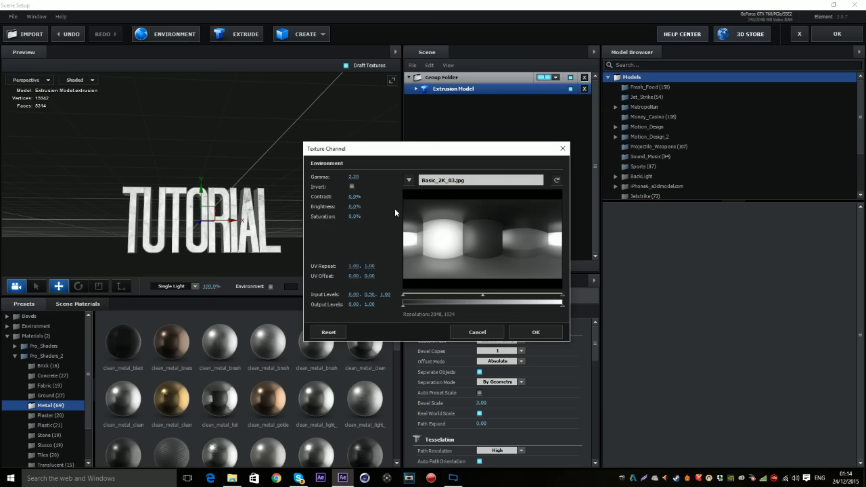
click(408, 181)
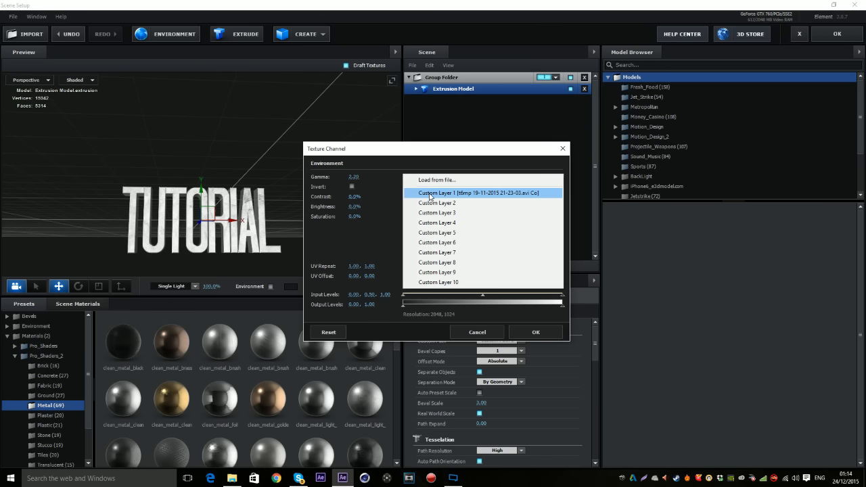
click(427, 196)
click(535, 333)
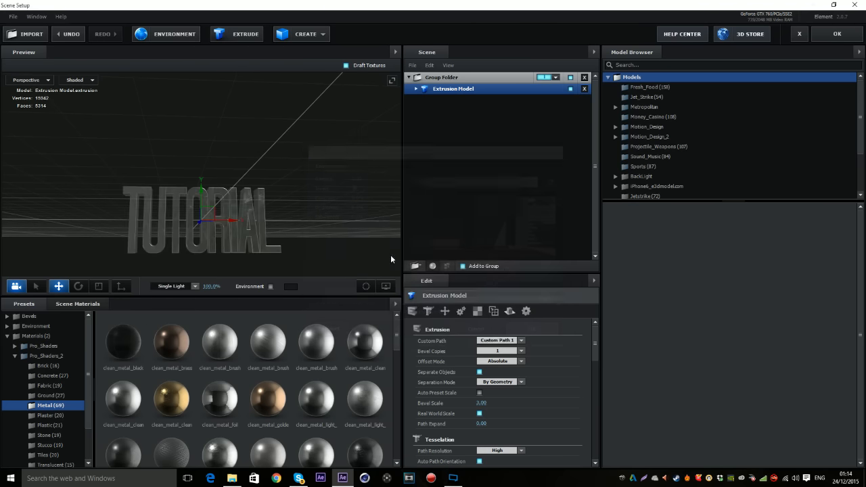
drag(391, 255, 404, 230)
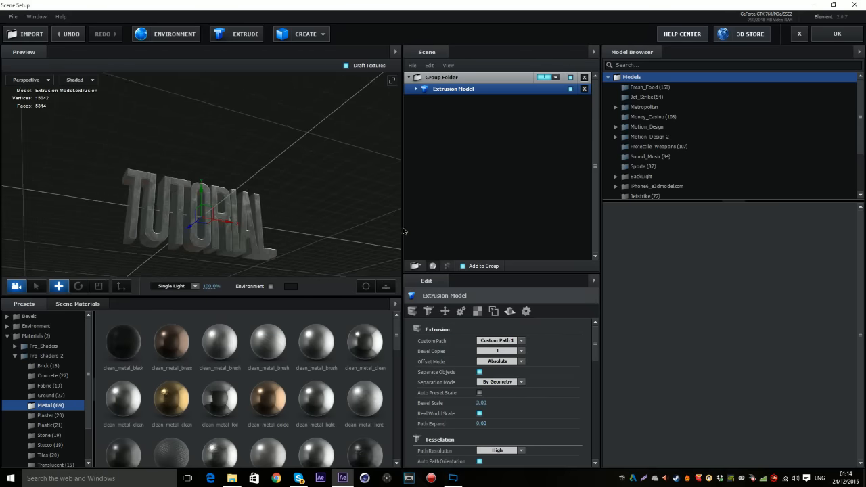
click(857, 37)
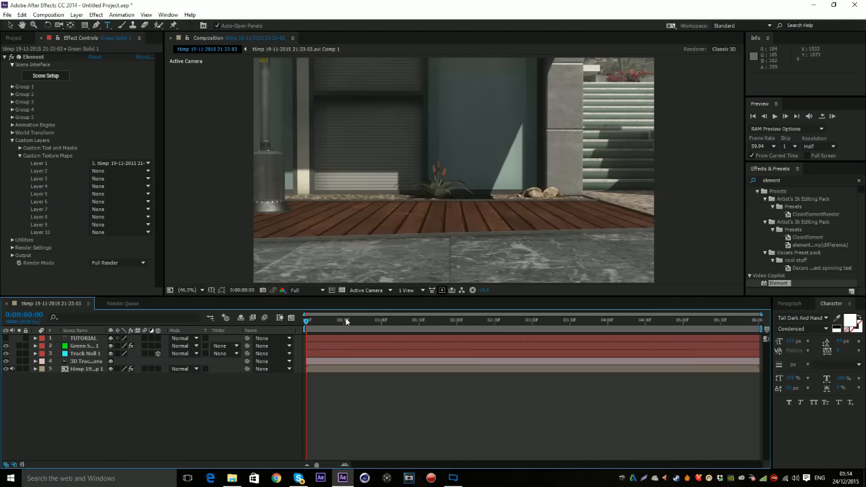
- At 0:00:00:56, expand Group 1's Particle Replicator settings in Element and reveal the Position property of Track Null 1
drag(345, 321, 377, 320)
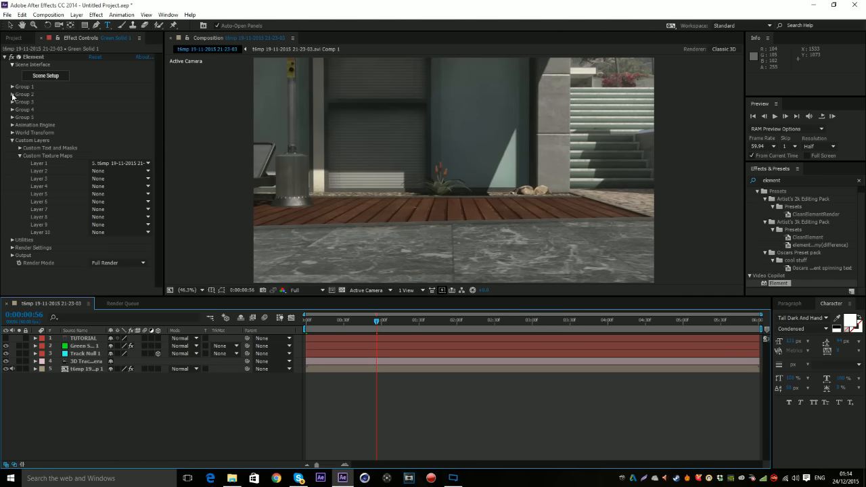
click(12, 140)
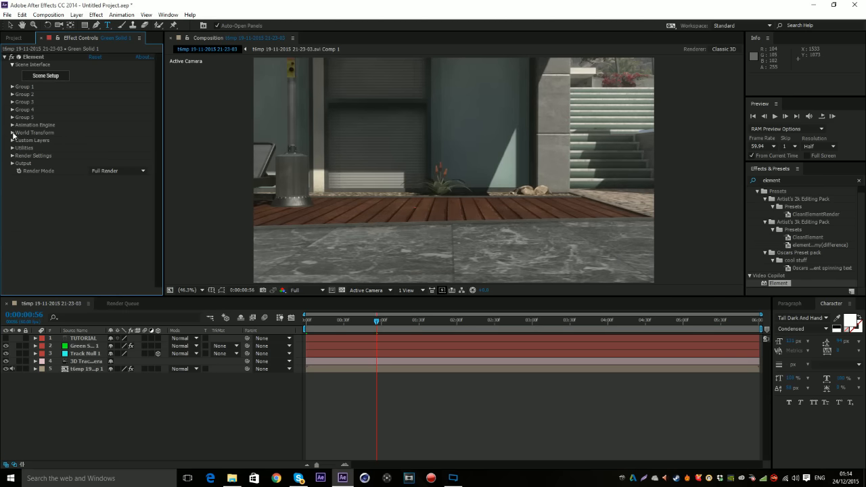
click(11, 86)
click(20, 102)
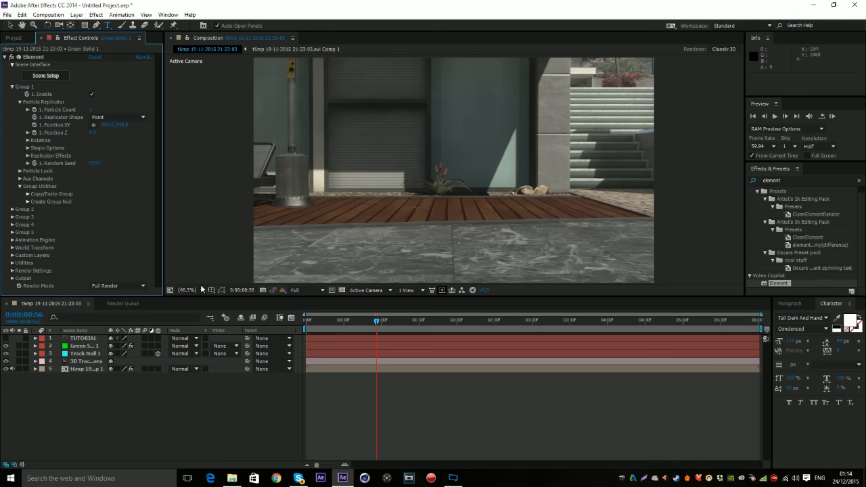
click(87, 346)
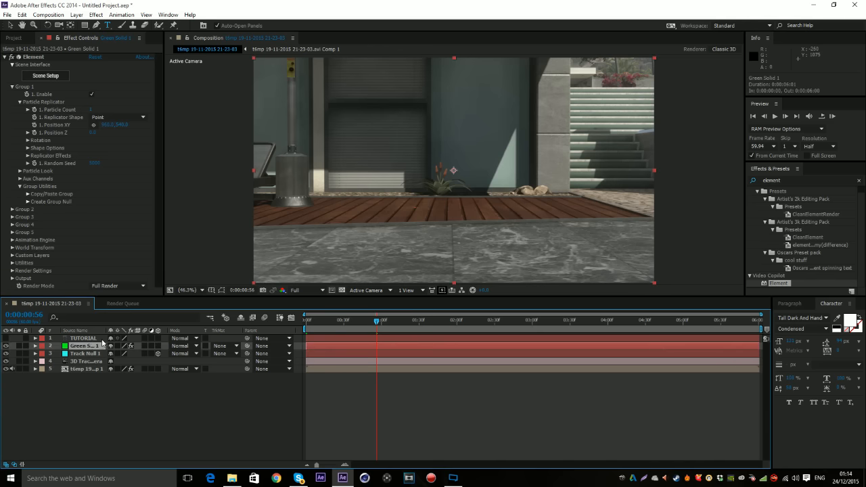
click(86, 353)
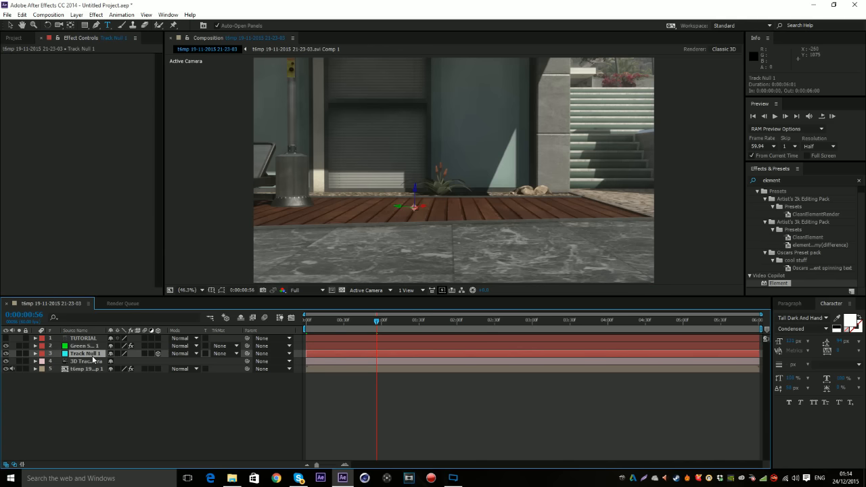
key(p)
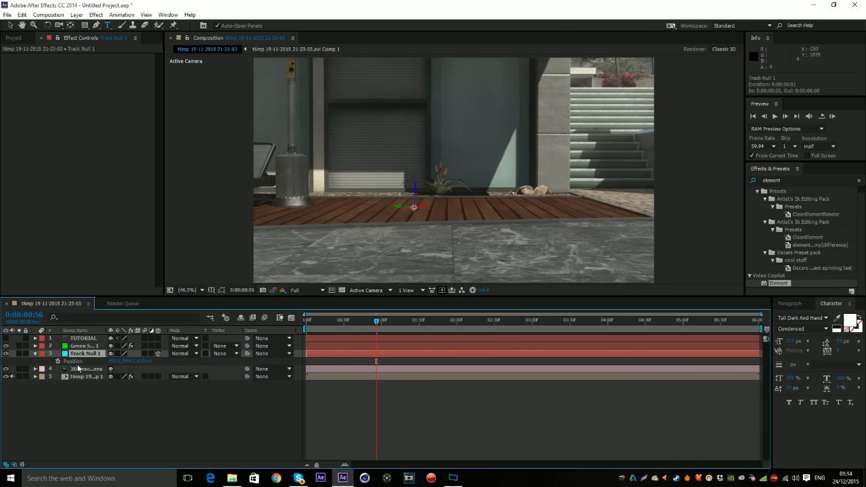
click(70, 371)
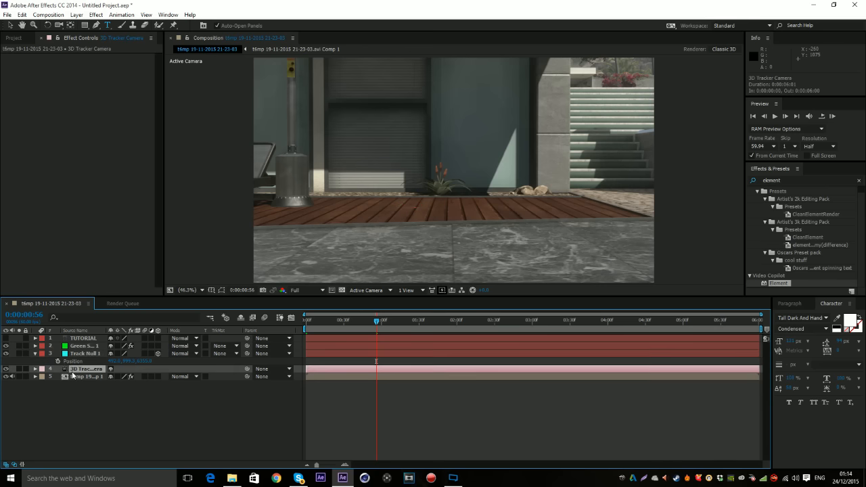
click(74, 376)
- Copy Track Null 1's X, Y and Z position values into Group 1's Position XY and Position Z on the green solid
click(84, 346)
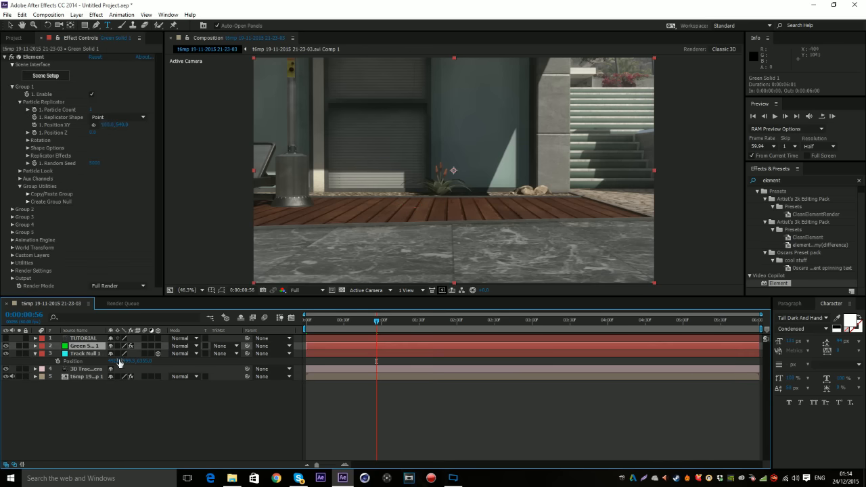
click(117, 360)
click(105, 126)
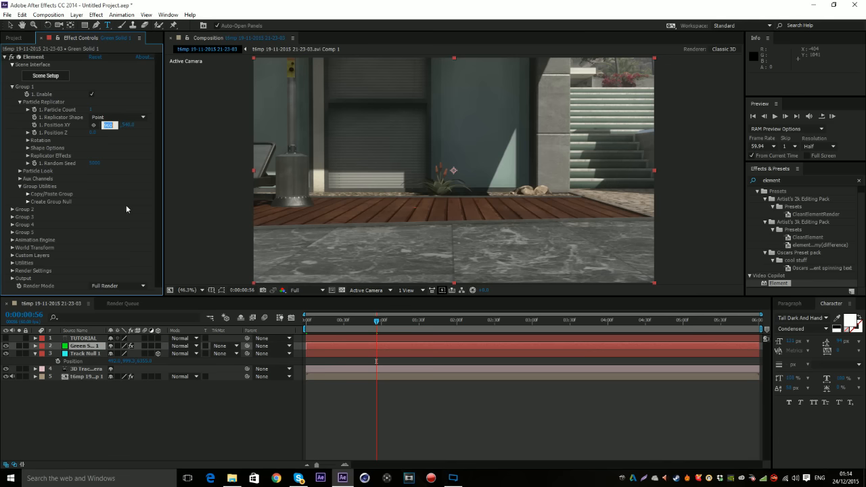
text(492.0437)
click(128, 362)
click(121, 125)
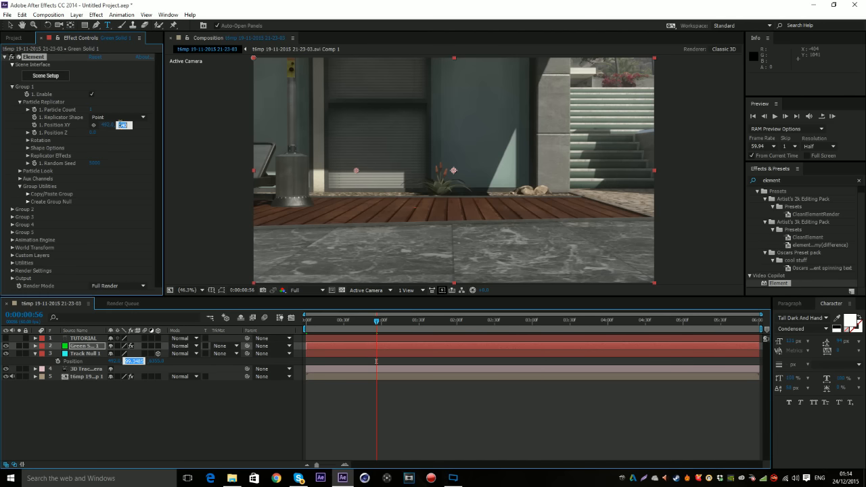
text(999.3485)
click(142, 361)
click(93, 133)
key(ctrl+v)
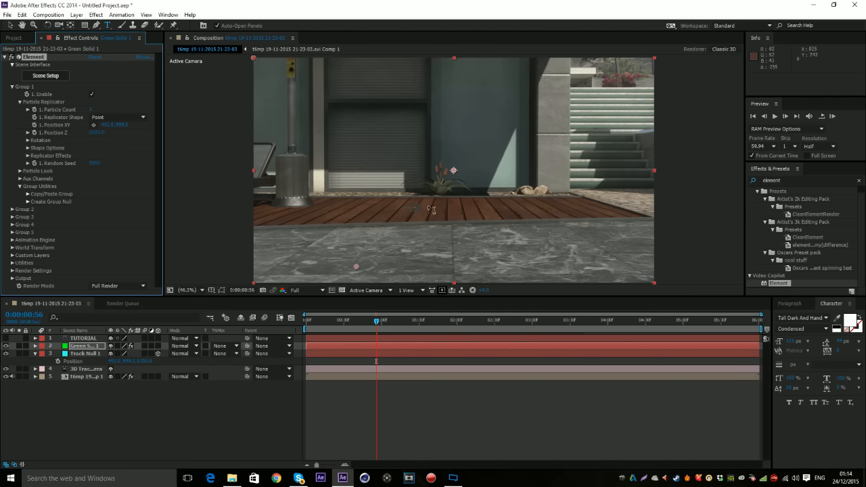
- Enlarge Group 1's particle size and move the TUTORIAL text to about X 990, Y 461, in front of the glass door
click(10, 25)
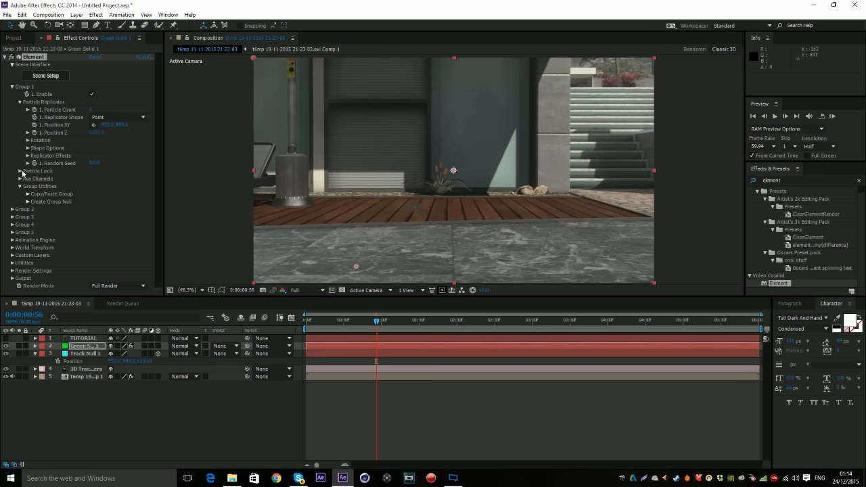
click(20, 171)
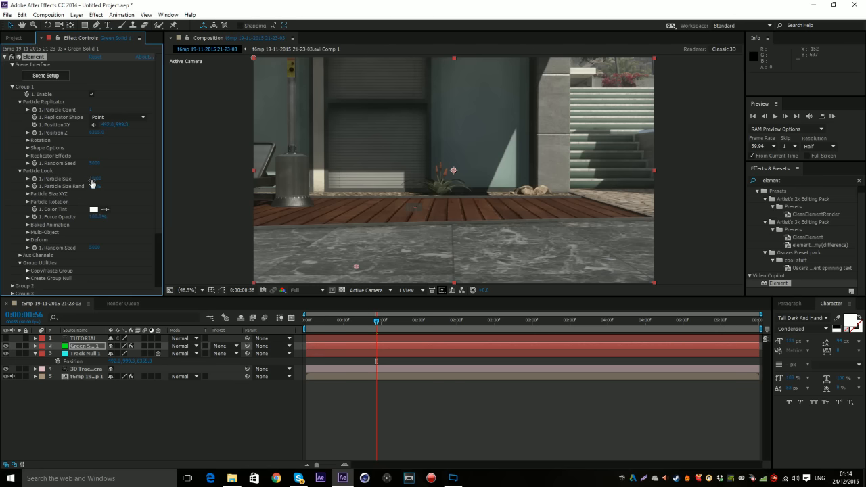
drag(95, 179, 492, 398)
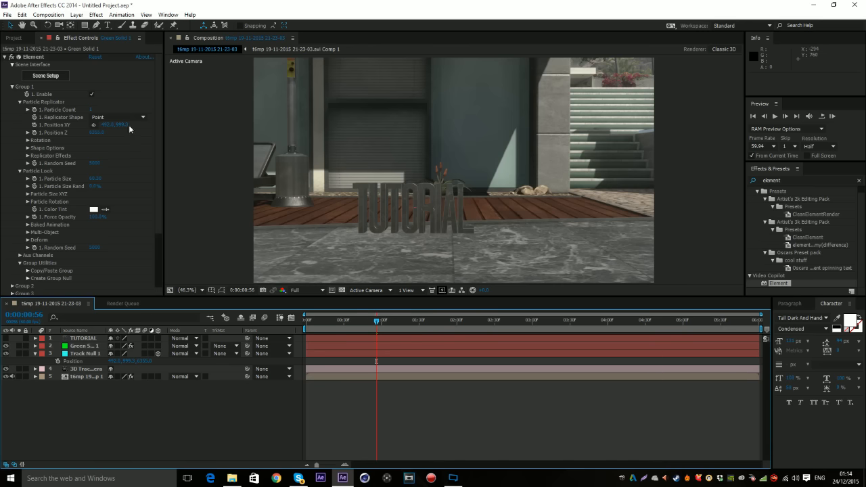
drag(121, 125, 315, 108)
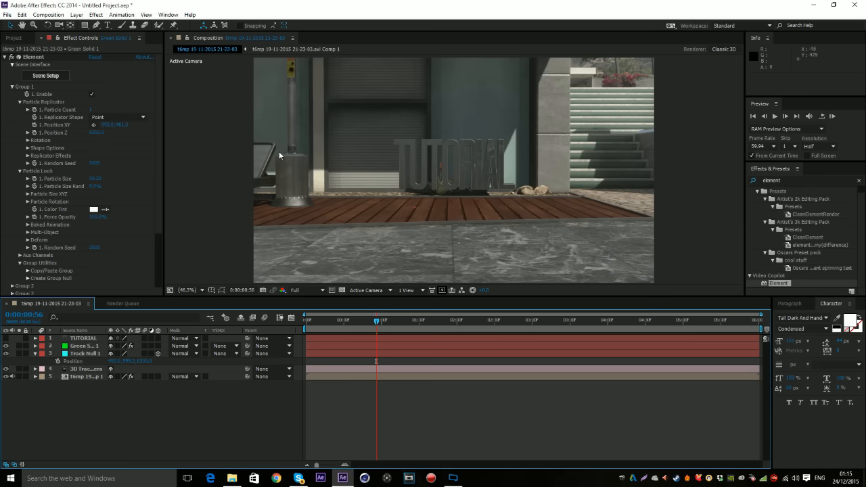
- Check the text at several points in the timeline, then at 0:00:02:22 raise its particle size to about 110 and Position Y to about 154
click(534, 323)
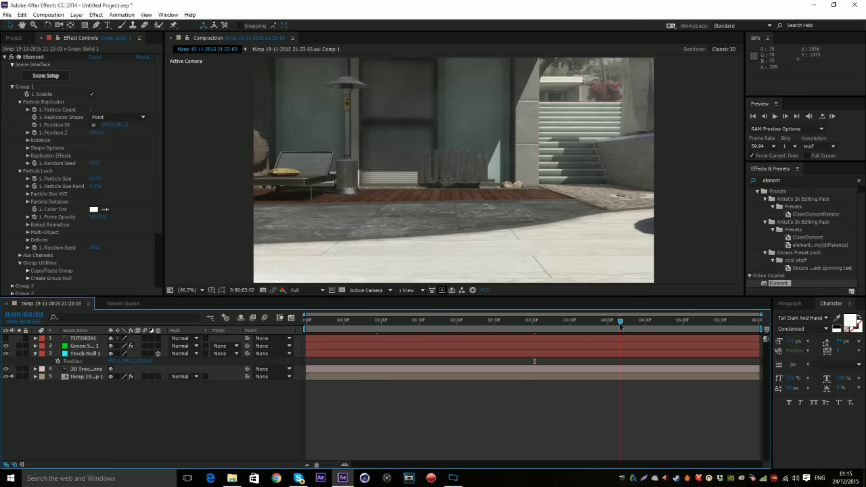
click(687, 323)
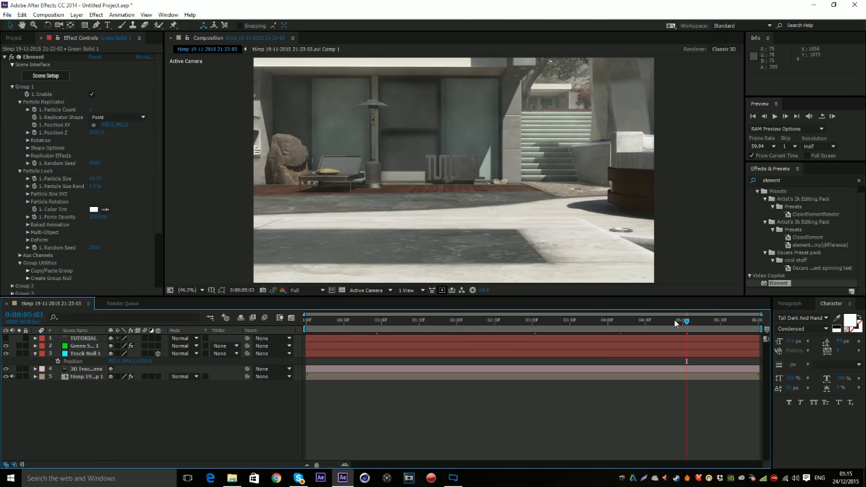
click(483, 321)
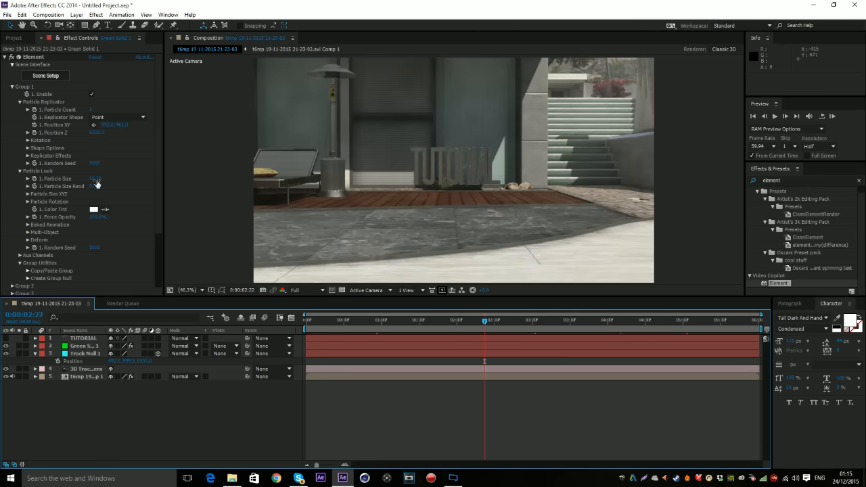
drag(96, 183, 338, 189)
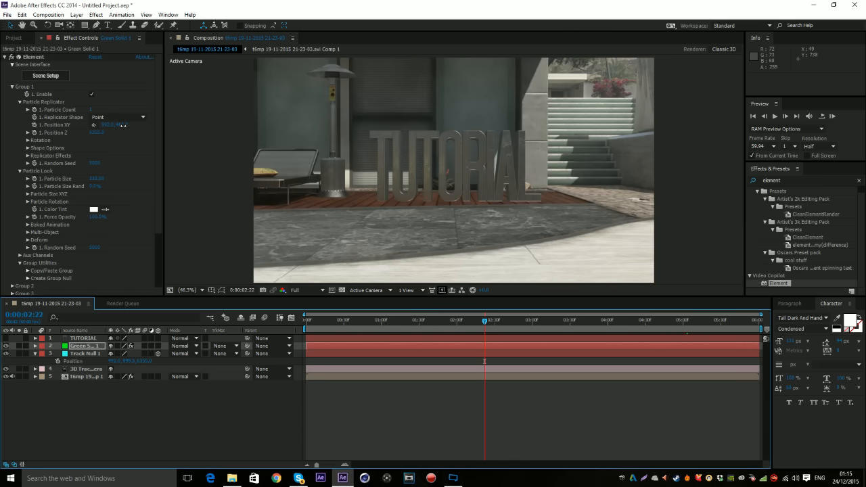
drag(127, 124, 2, 135)
click(634, 396)
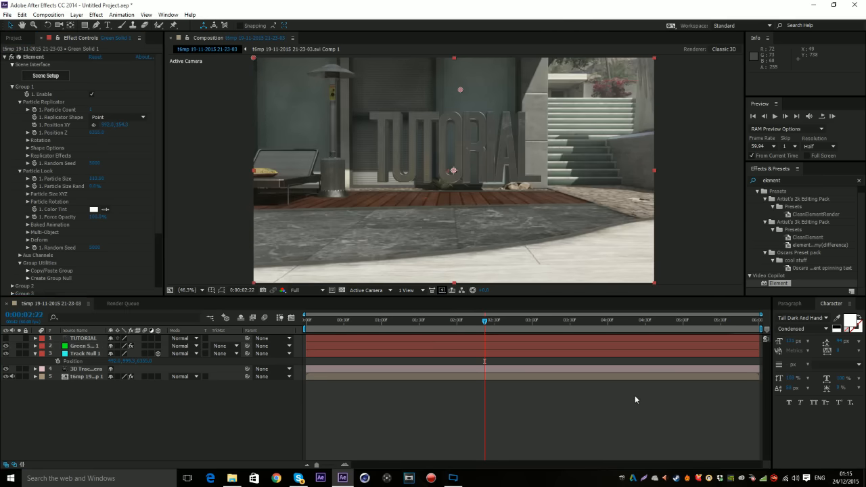
- Enable ambient occlusion in Element's Render Settings on the green solid
scroll(102, 192, down, 3)
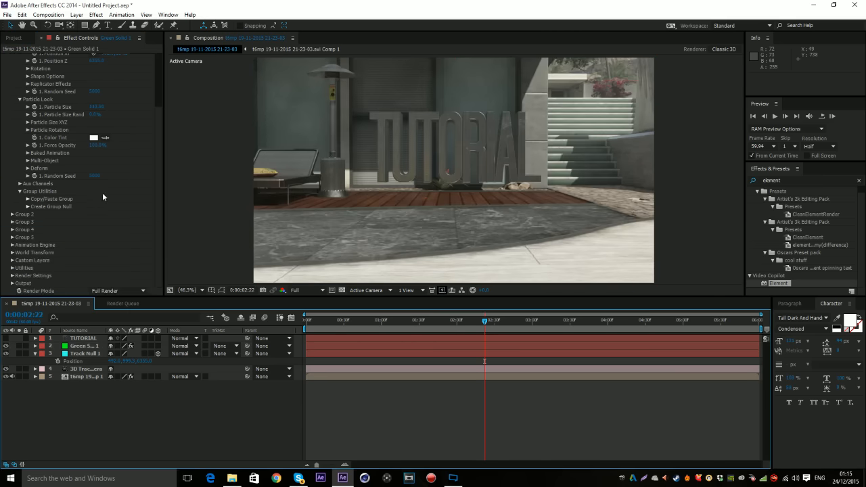
click(12, 245)
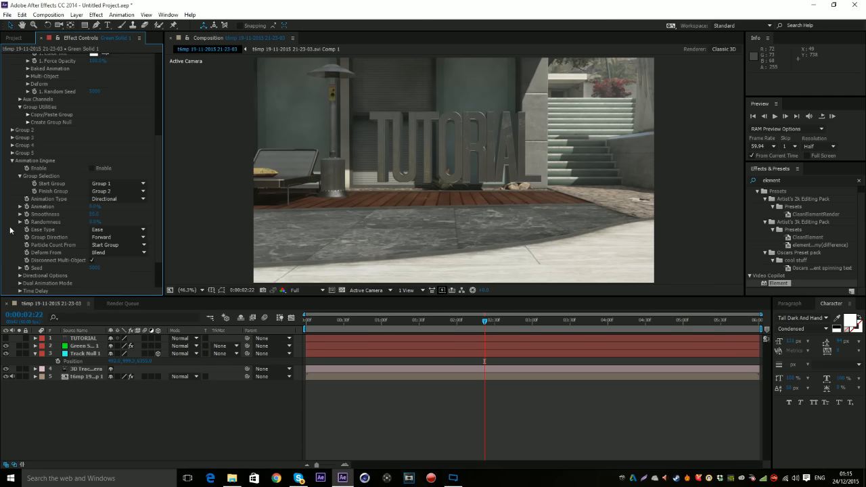
click(12, 161)
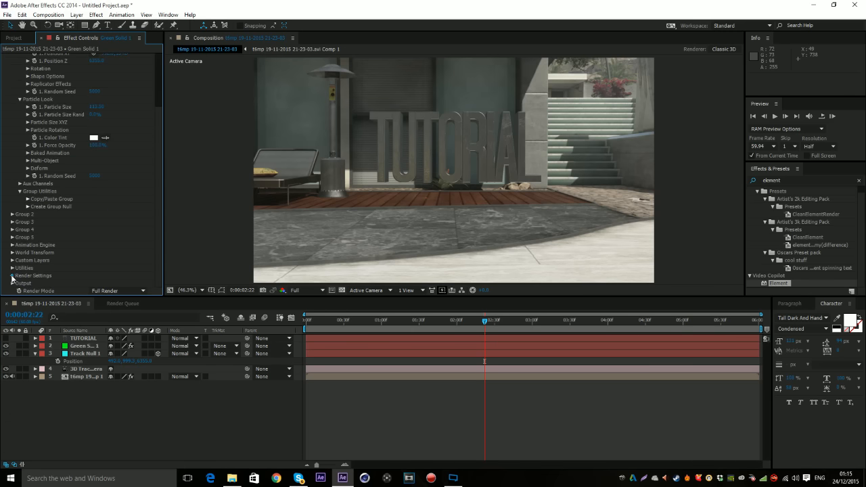
click(12, 276)
click(20, 222)
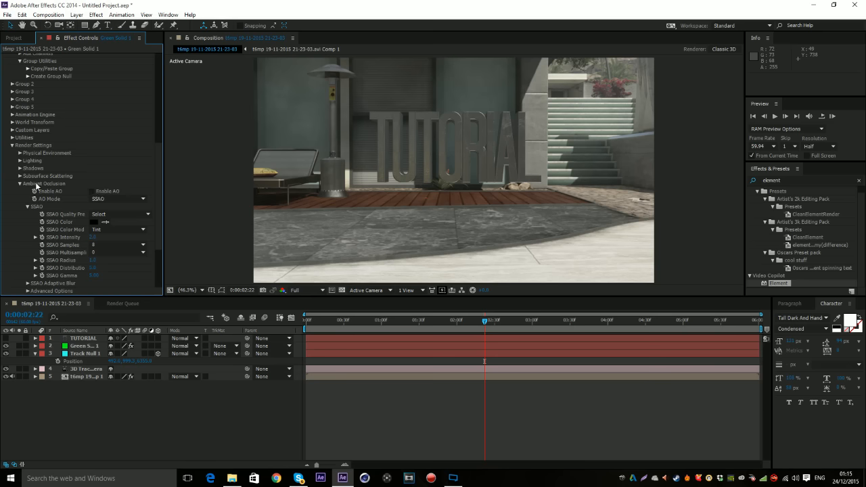
click(92, 190)
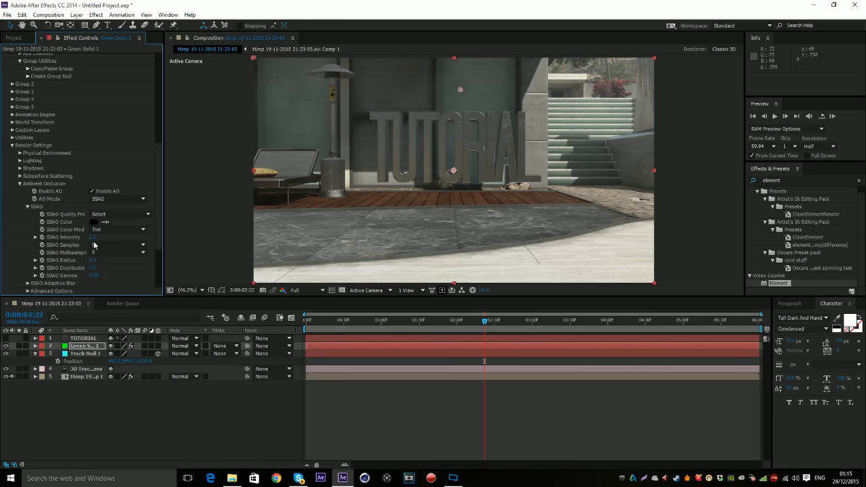
- Try raising the SSAO intensity to about 22, undo it, and switch the AO Mode to Ray-Traced
drag(94, 237, 127, 235)
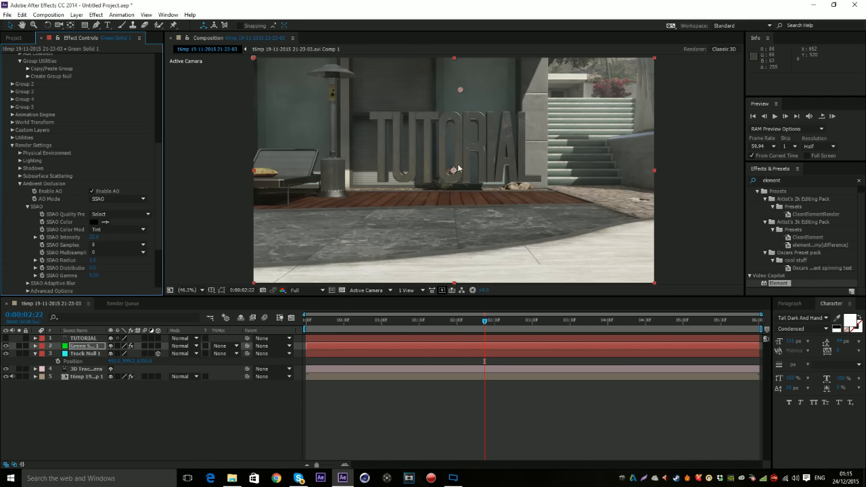
key(ctrl+z)
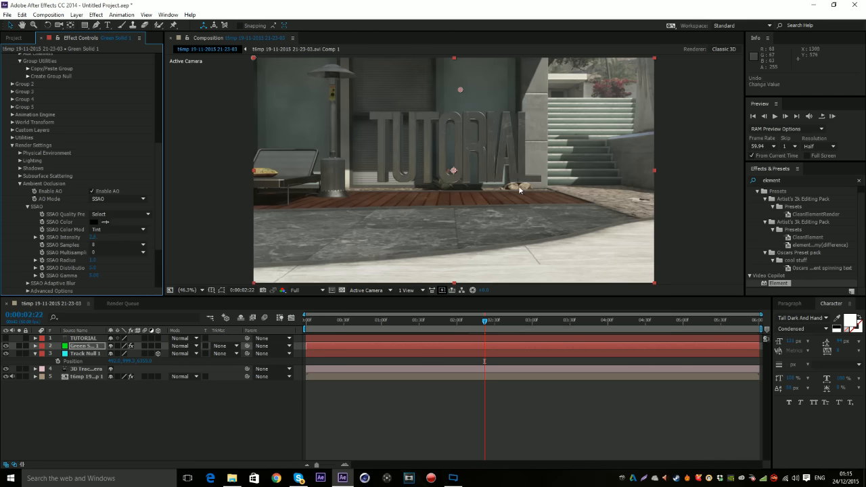
click(124, 198)
click(119, 220)
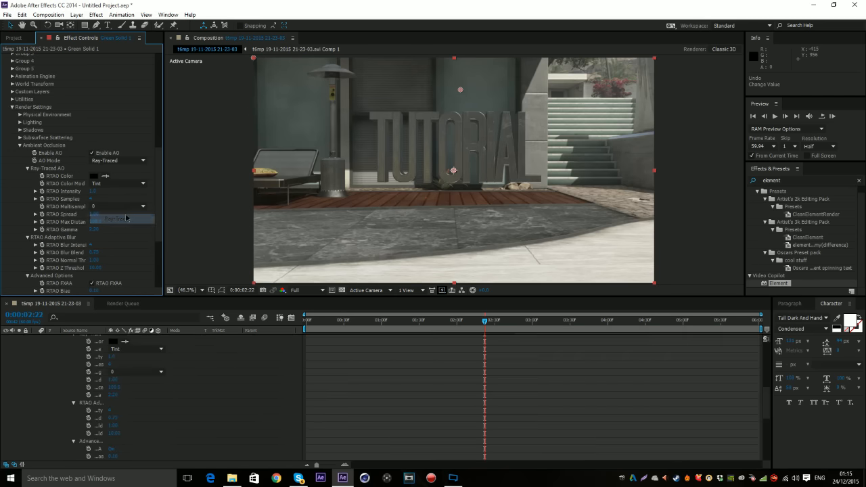
click(415, 355)
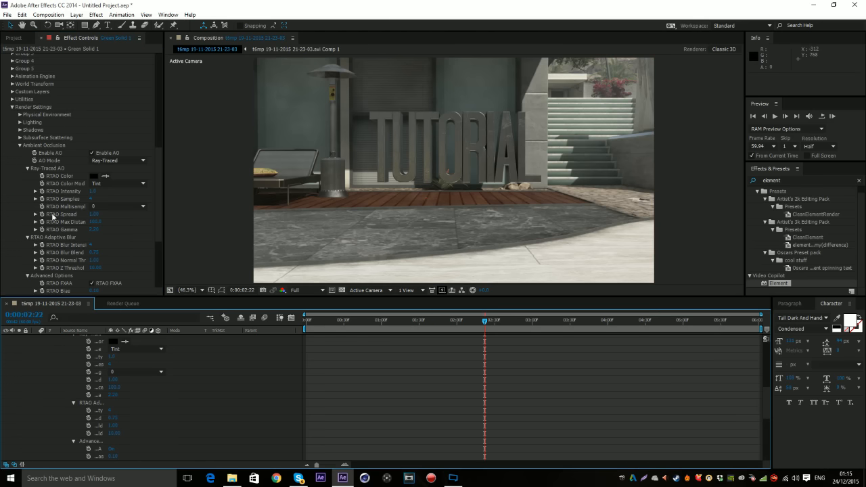
click(95, 192)
drag(28, 203, 71, 205)
key(ctrl+z)
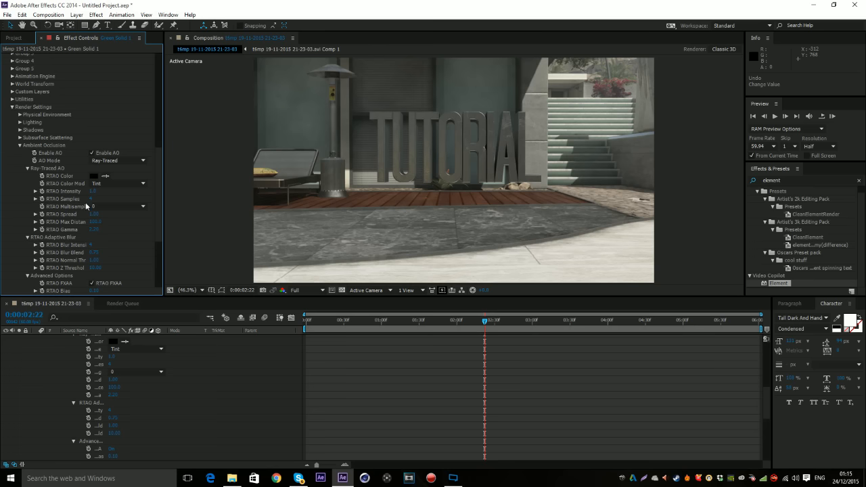
- Look through the remaining ray-traced ambient occlusion settings and collapse the Ambient Occlusion group
scroll(88, 183, down, 2)
click(95, 174)
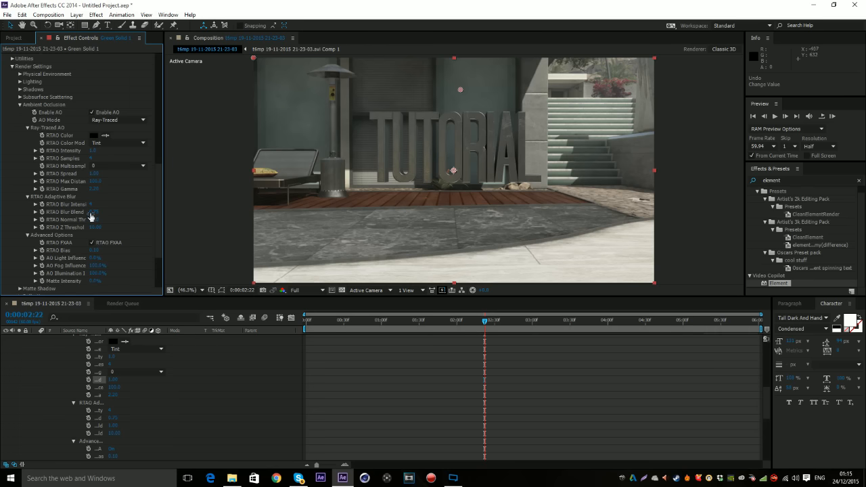
scroll(109, 244, down, 2)
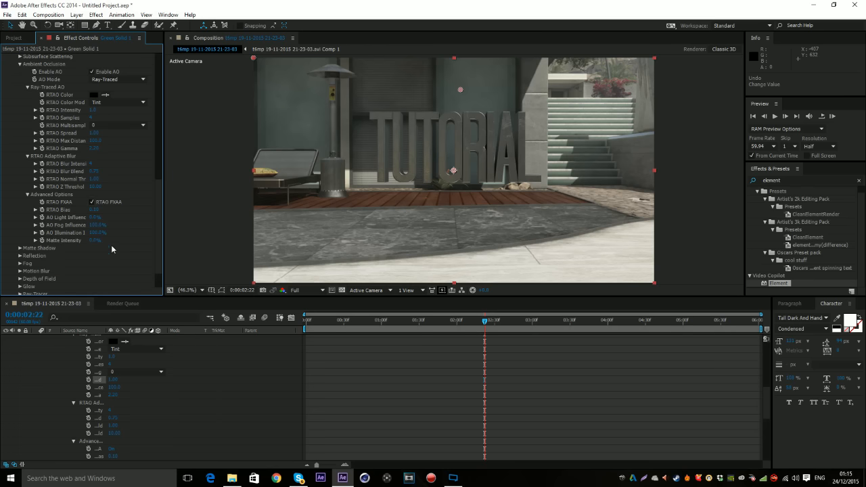
scroll(135, 242, up, 6)
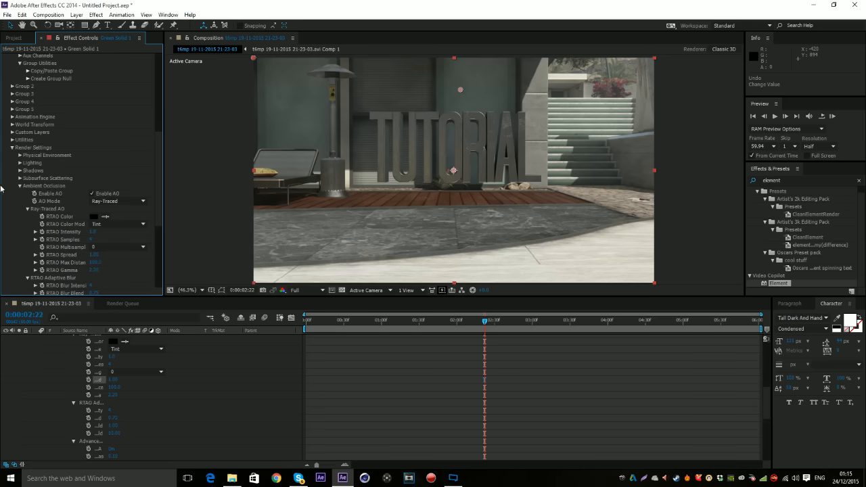
click(20, 185)
- Check the shaded text in the composition around 0:00:04:53 and at 0:00:00:44
key(period)
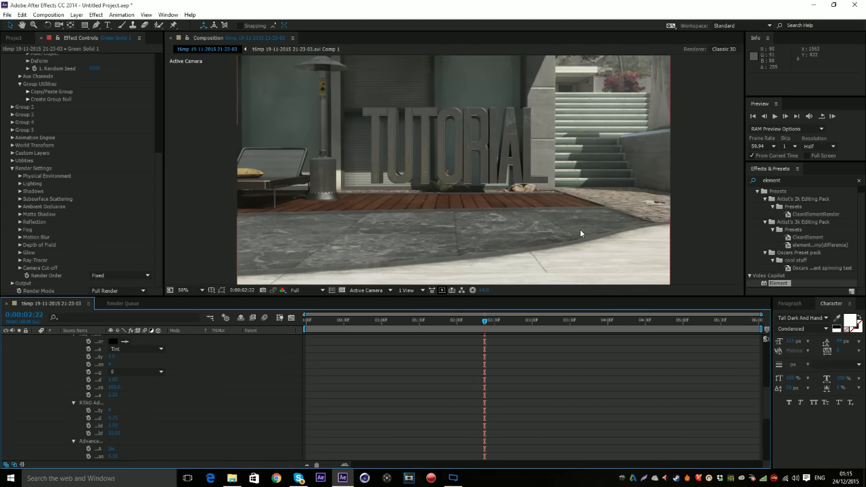
scroll(580, 230, down, 2)
scroll(552, 245, up, 2)
right_click(554, 245)
click(522, 328)
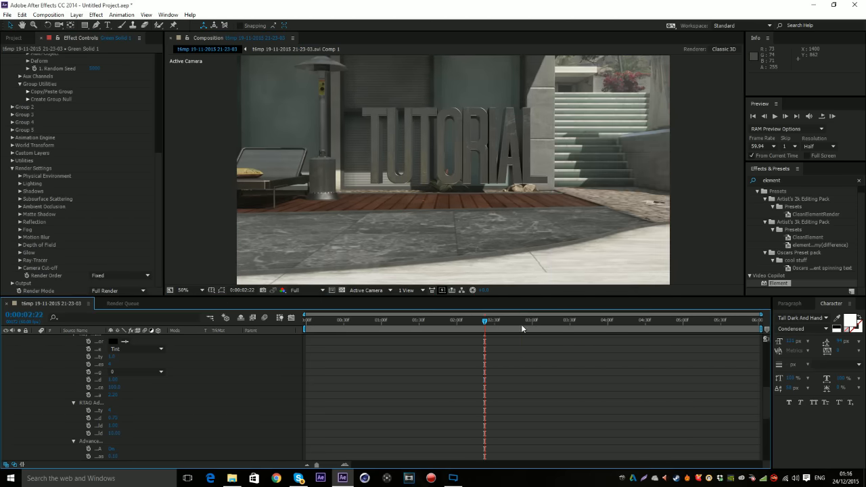
drag(521, 328, 672, 330)
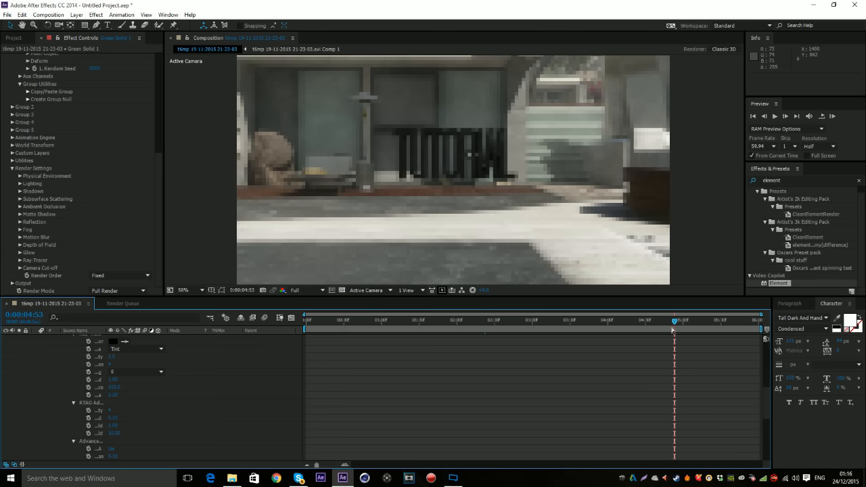
click(373, 324)
drag(371, 324, 362, 324)
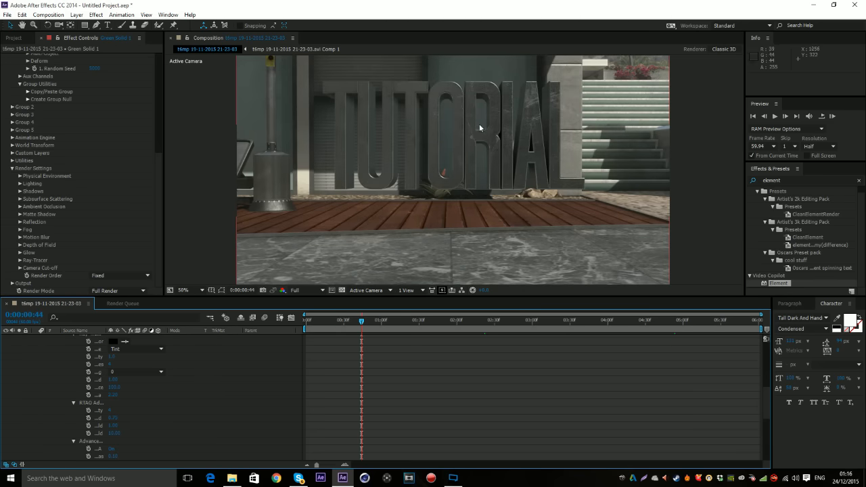
- Collapse Element's Render Settings, open its Scene Setup and display the Primitives models under V1_Models
scroll(67, 174, up, 5)
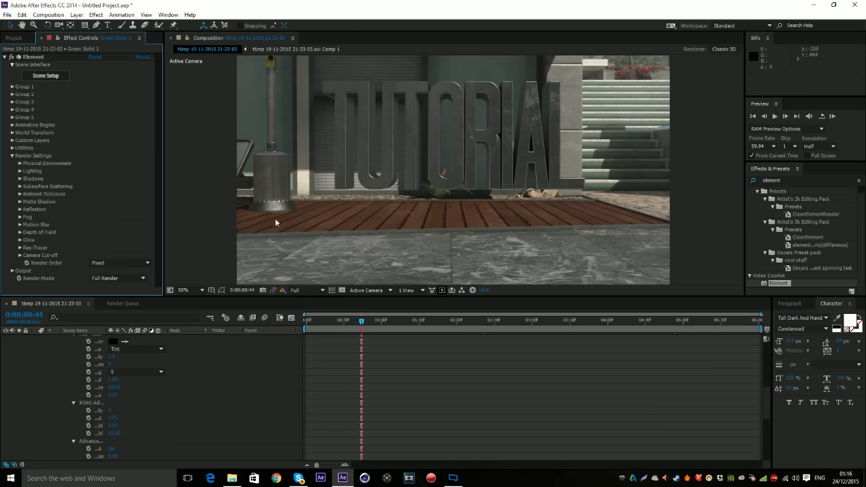
click(13, 157)
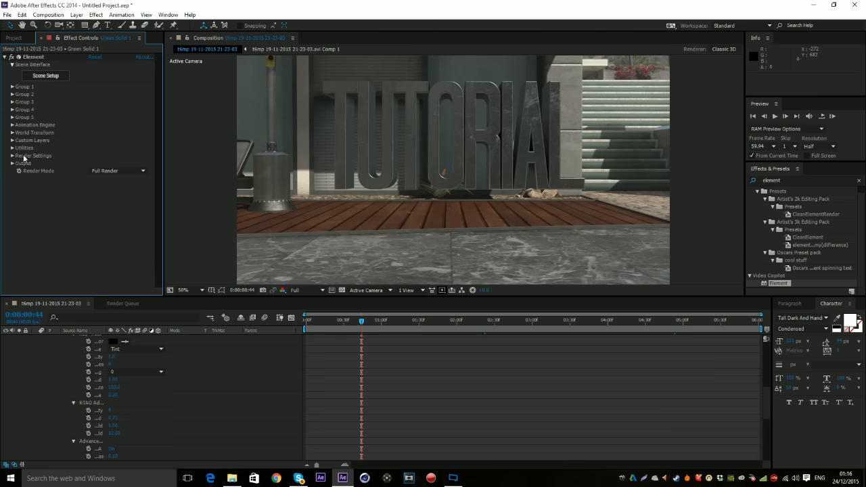
click(39, 76)
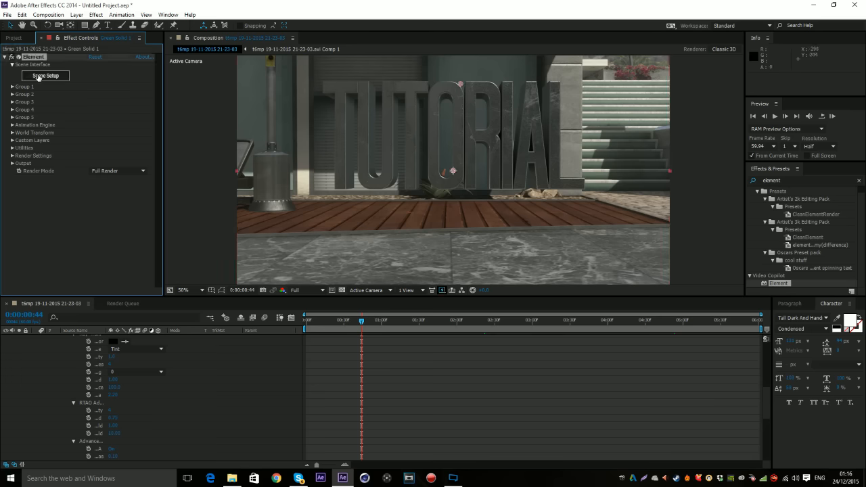
scroll(609, 129, down, 2)
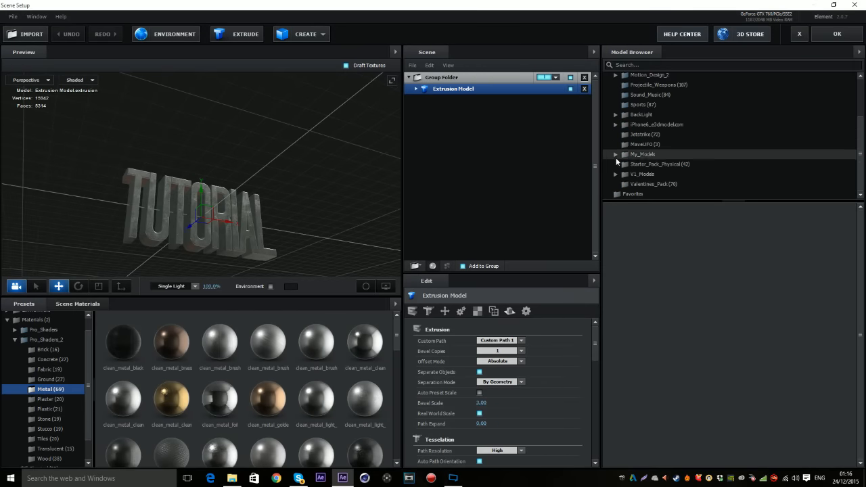
double_click(626, 176)
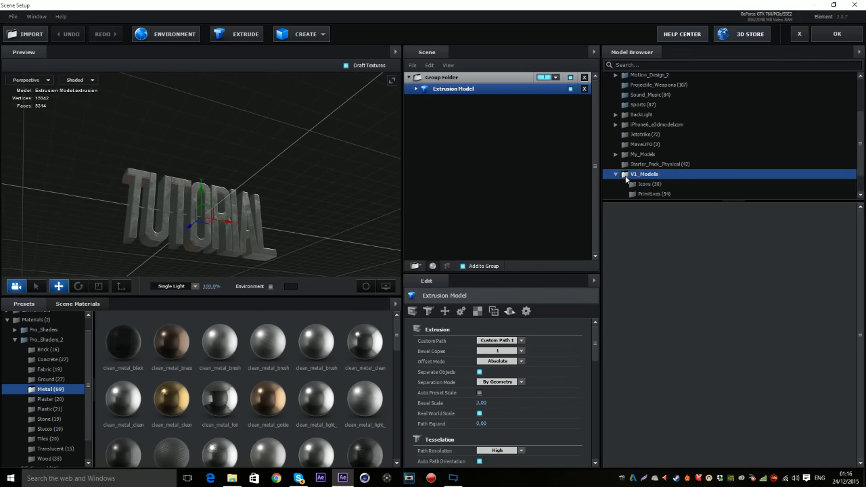
scroll(627, 169, down, 2)
click(644, 165)
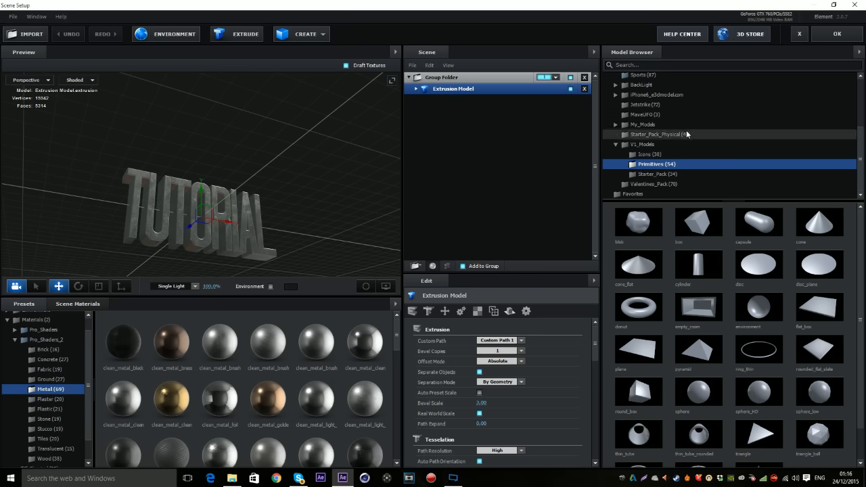
- Browse the Starter_Pack_Physical models, return to Primitives and add the plane model to the scene
click(683, 134)
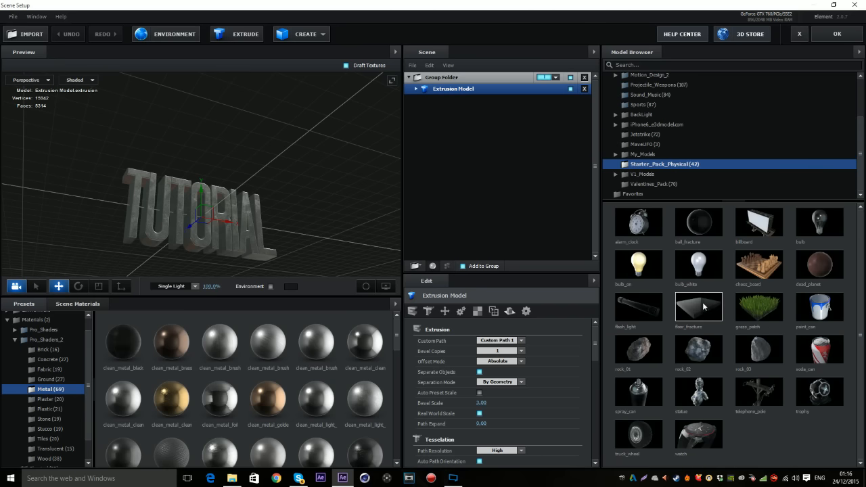
click(642, 174)
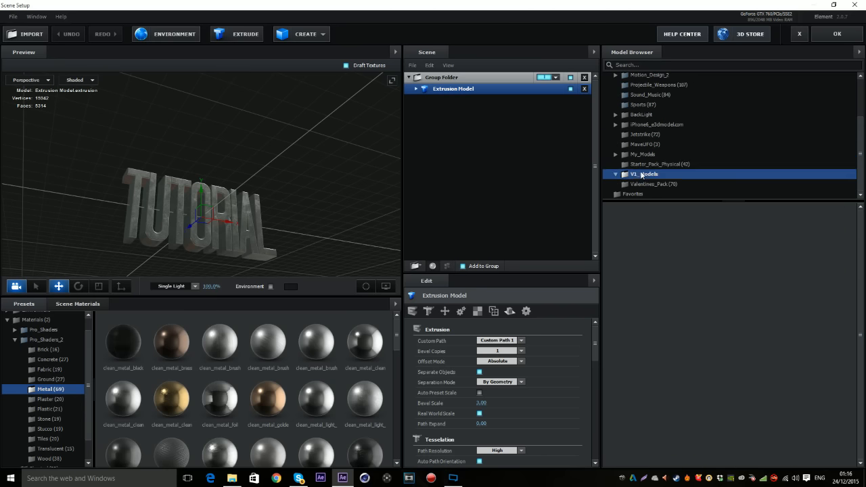
click(655, 193)
click(638, 350)
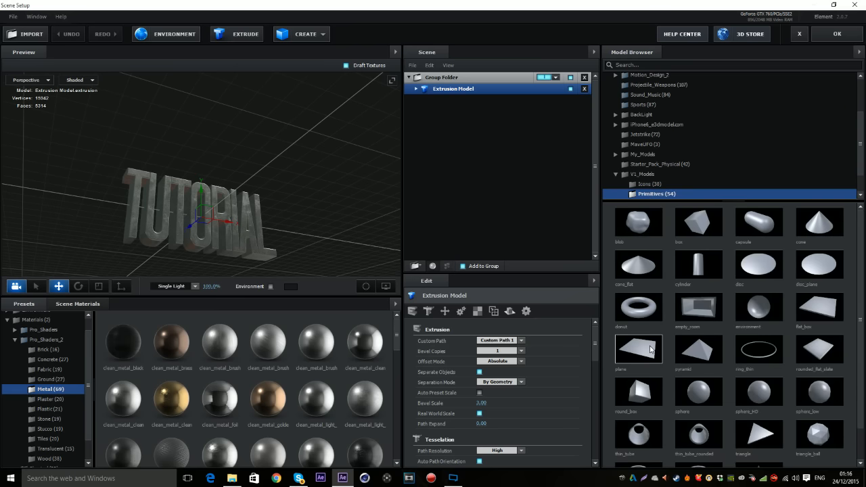
drag(480, 98, 490, 143)
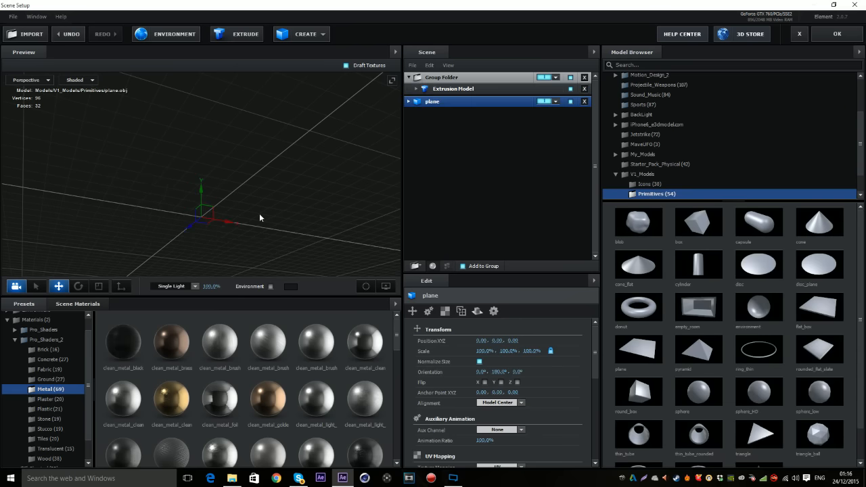
- Inspect the plane from above, assign it to group 2 and apply the scene setup
drag(214, 236, 255, 216)
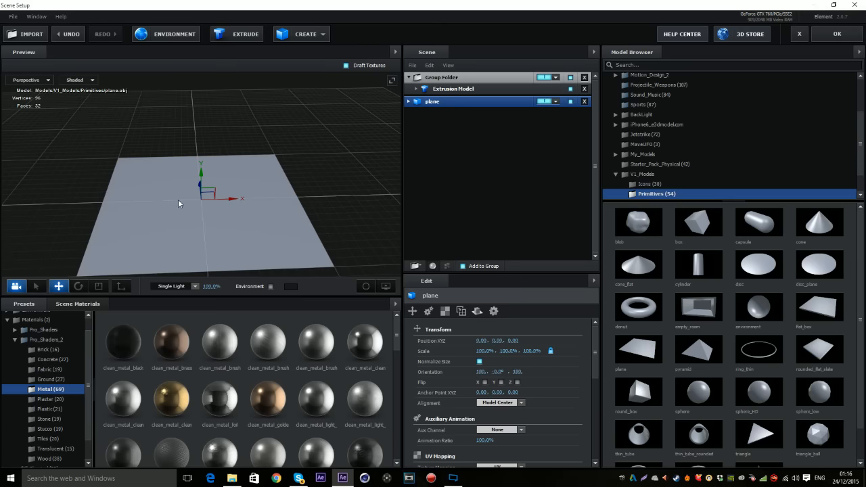
click(555, 101)
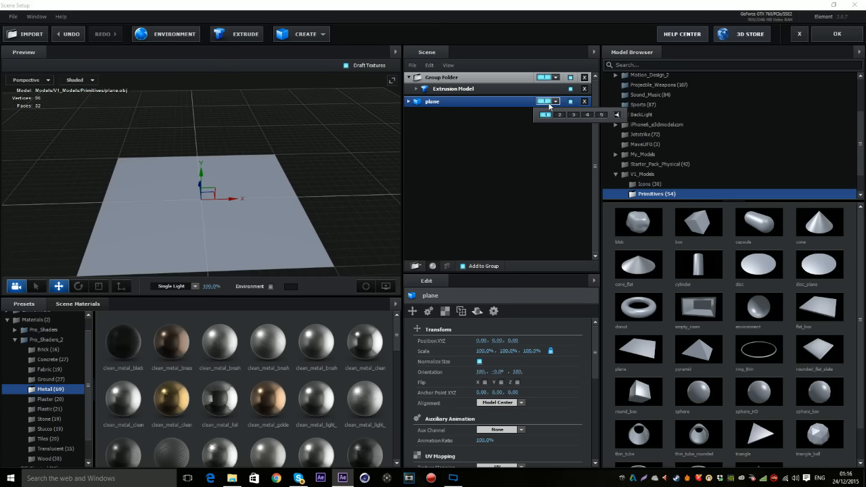
click(561, 115)
click(838, 34)
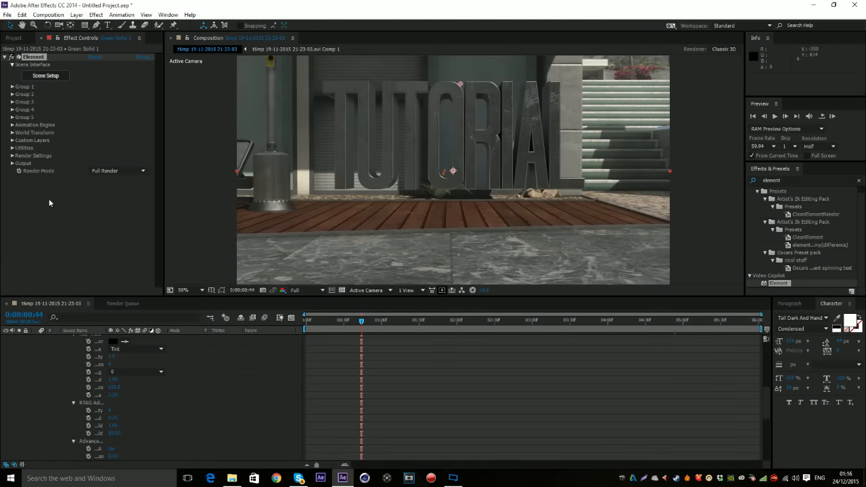
- Collapse all expanded layer properties in the timeline so only the five layers are listed
scroll(284, 380, up, 4)
click(340, 406)
key(s)
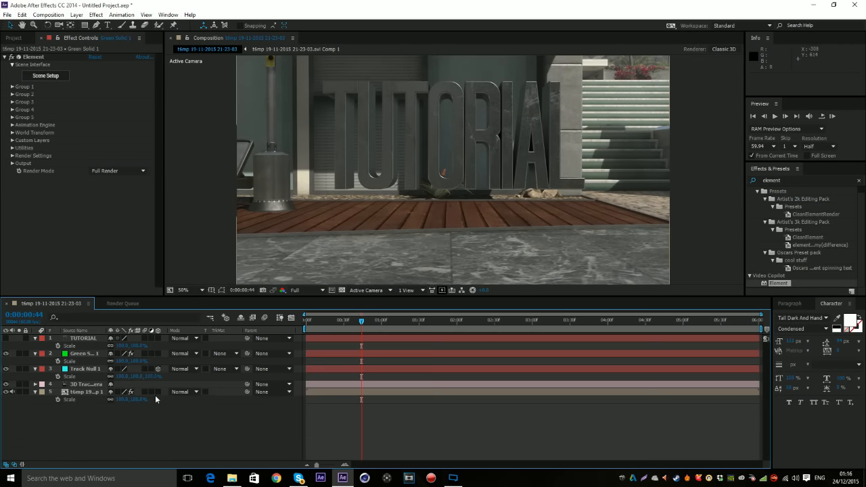
key(s)
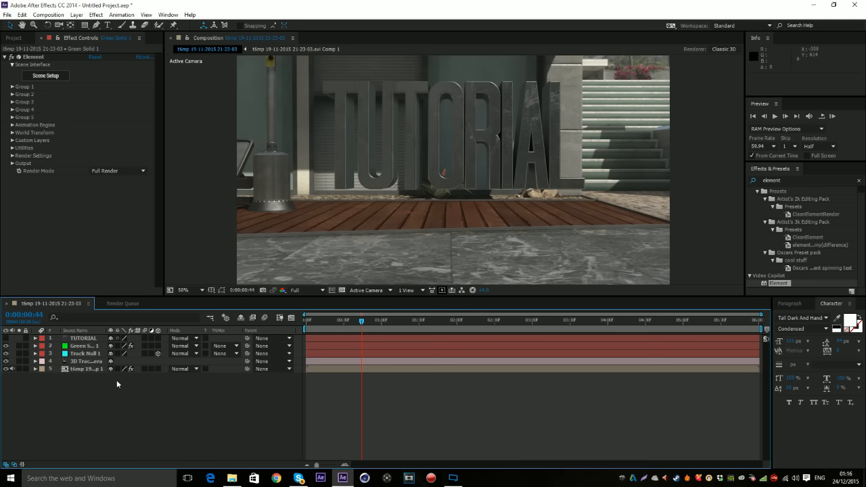
- Expand Group 2's Particle Replicator settings in Element and reveal the Position property of Track Null 1
click(100, 220)
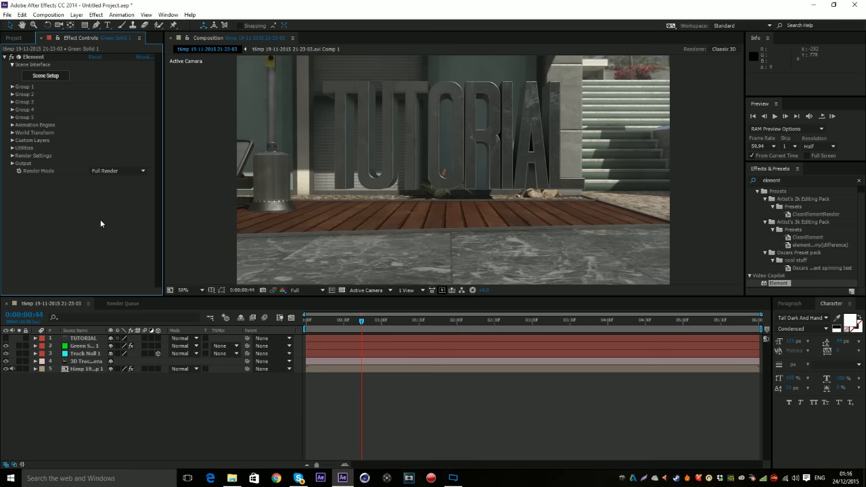
click(13, 95)
click(20, 109)
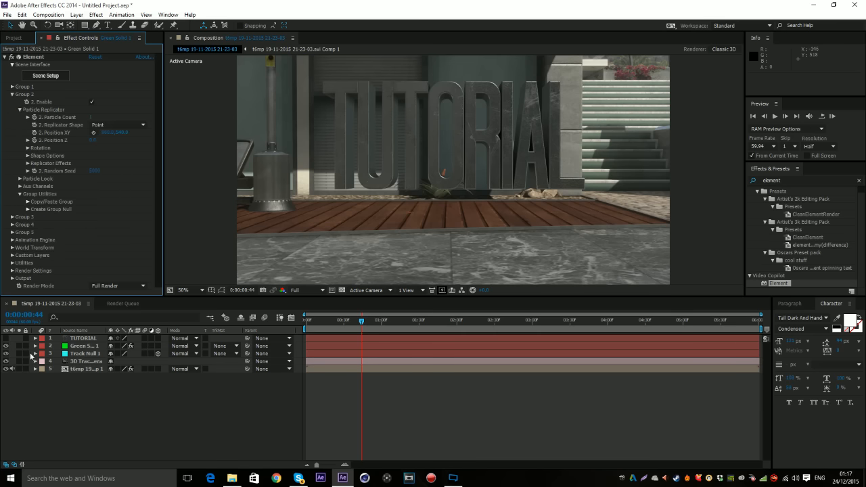
click(87, 353)
key(p)
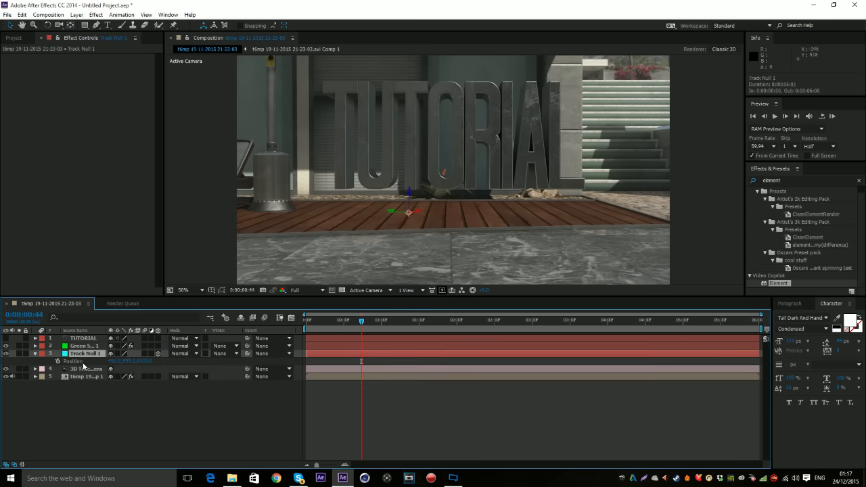
- Copy Track Null 1's X and Y position values into Group 2's Position XY in Element
click(86, 371)
click(95, 347)
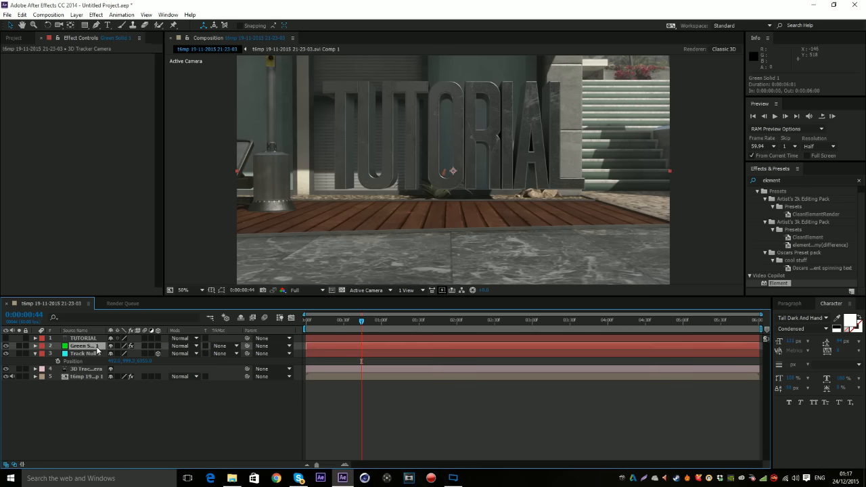
click(118, 361)
key(ctrl+c)
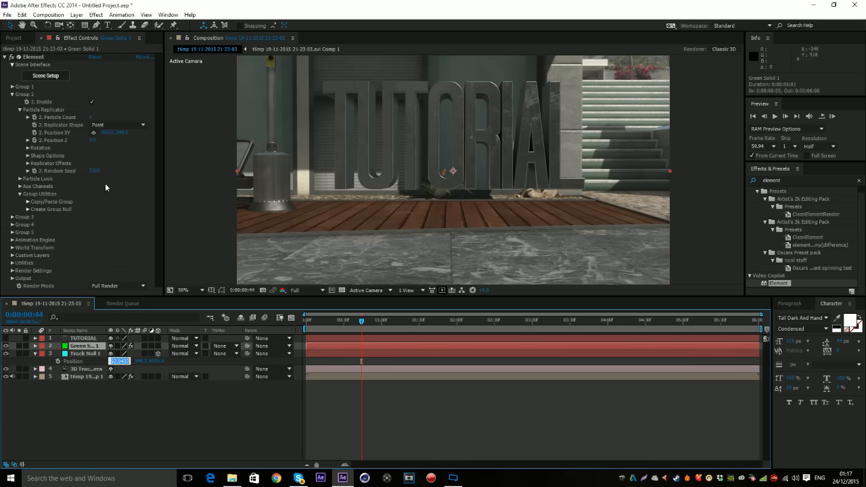
click(106, 133)
key(ctrl+v)
click(129, 361)
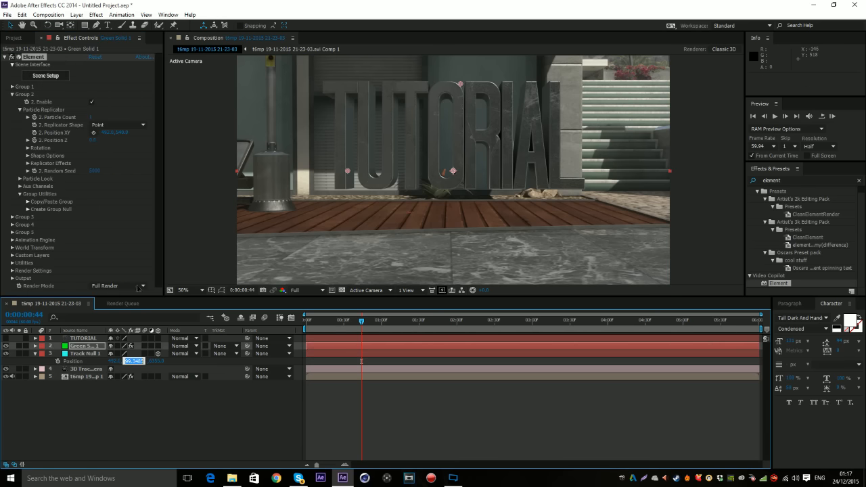
click(121, 133)
text(399.3485)
- Copy Track Null 1's Z position value into Group 2's Position Z
click(149, 360)
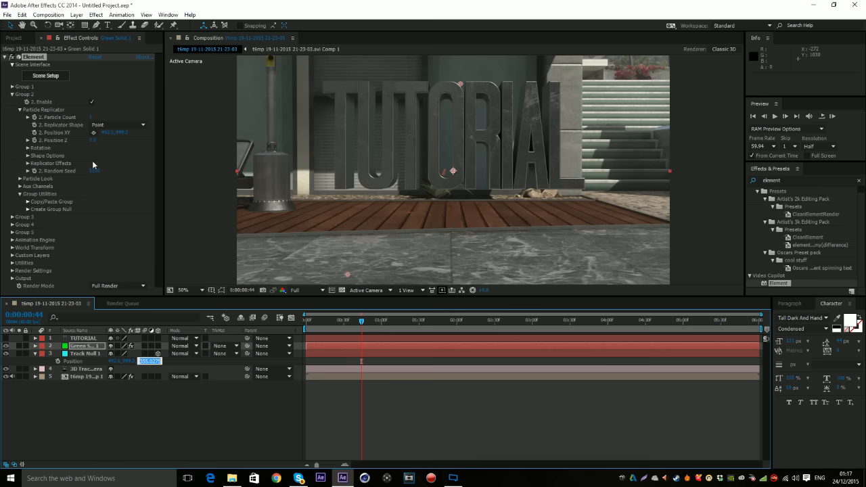
click(93, 140)
key(ctrl+v)
key(Return)
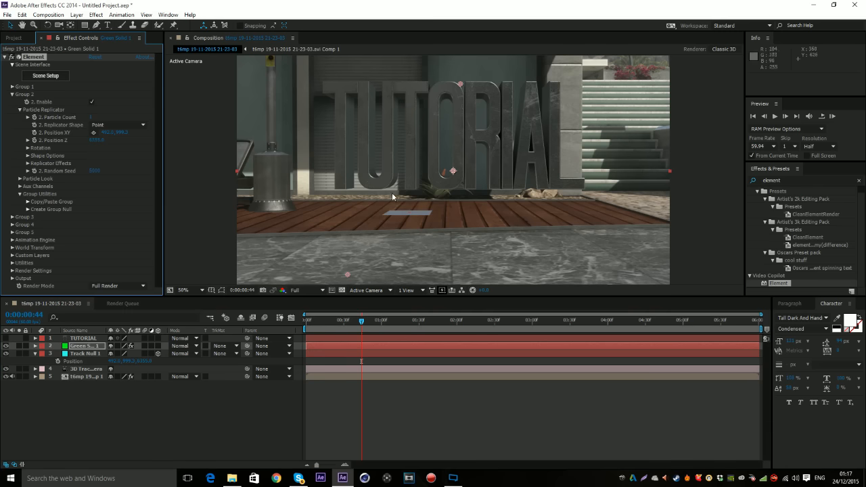
- Increase Group 2's Particle Size until the plane spans the full width of the ground beneath the text
click(20, 179)
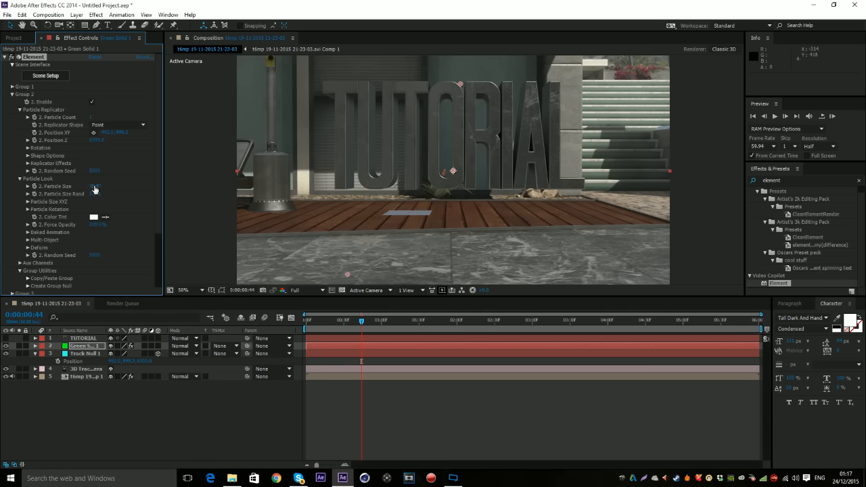
drag(95, 186, 834, 128)
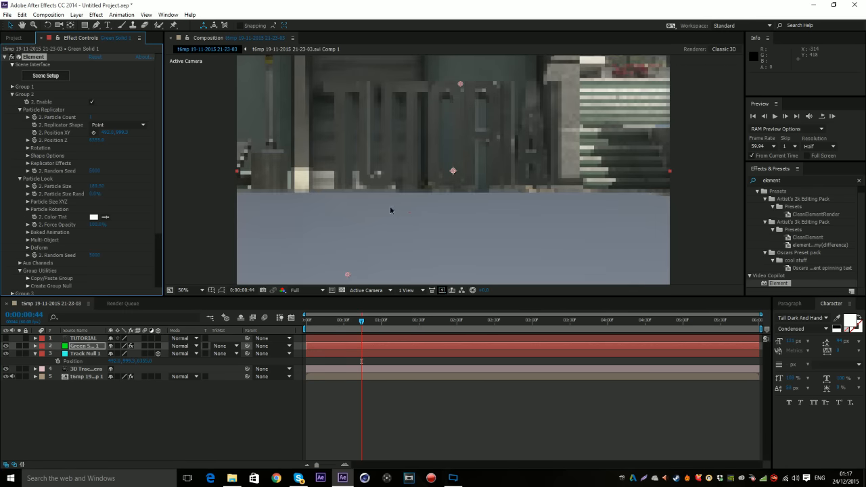
click(151, 183)
- Adjust Group 1's Y position to about 442 so the TUTORIAL text rests on the plane
click(13, 88)
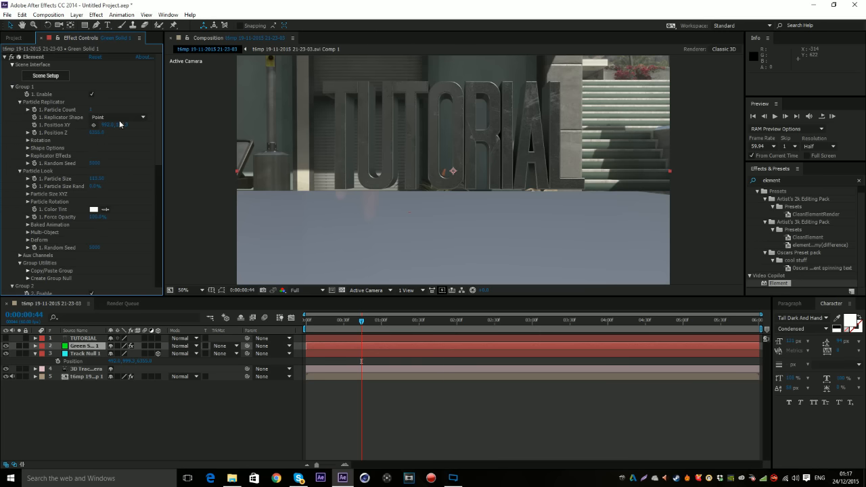
click(117, 126)
drag(180, 129, 304, 155)
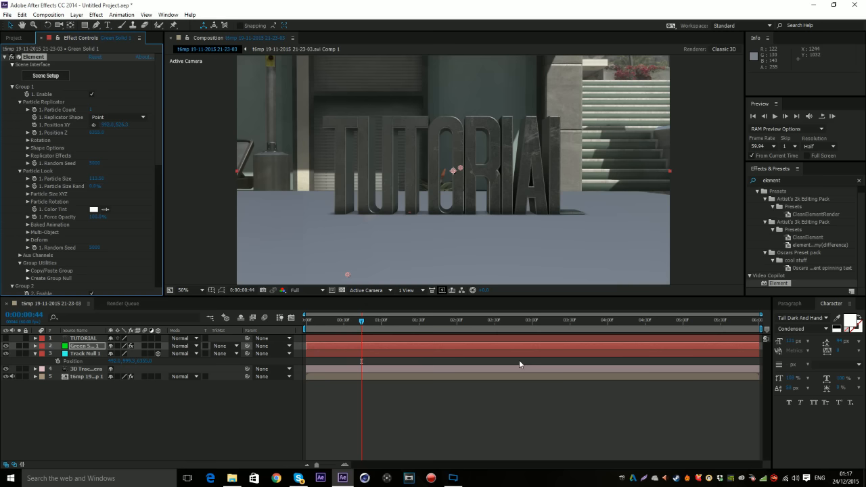
click(513, 400)
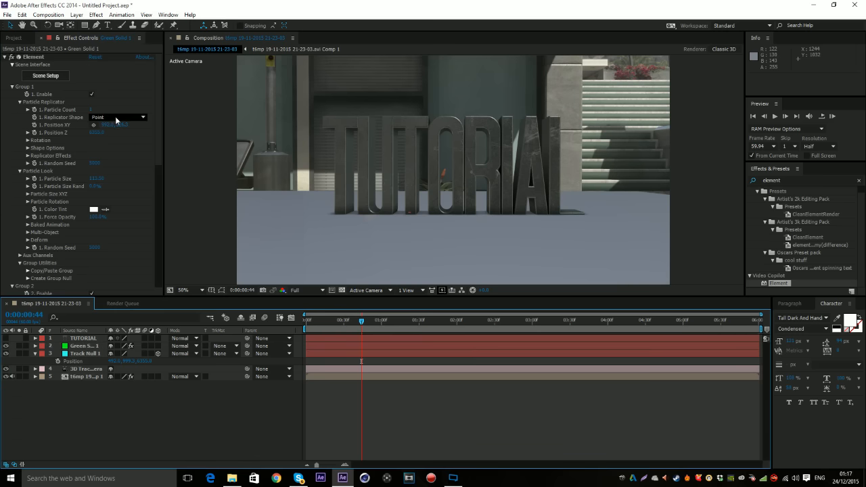
drag(122, 126, 93, 125)
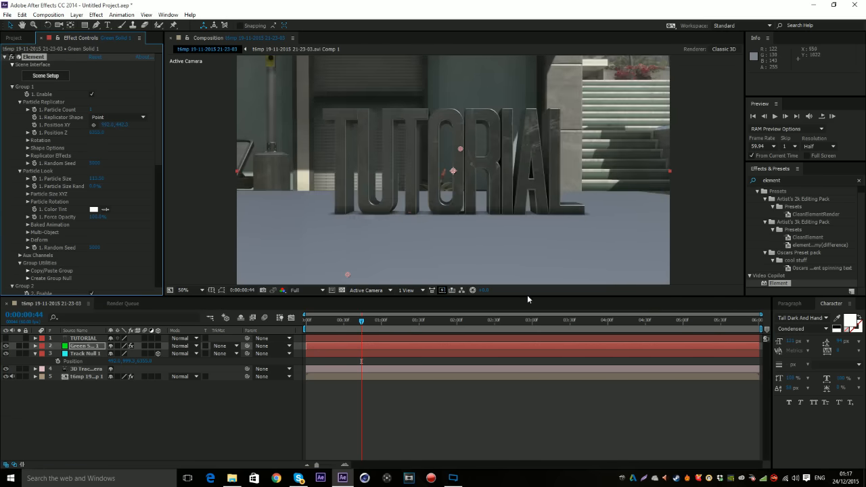
click(533, 391)
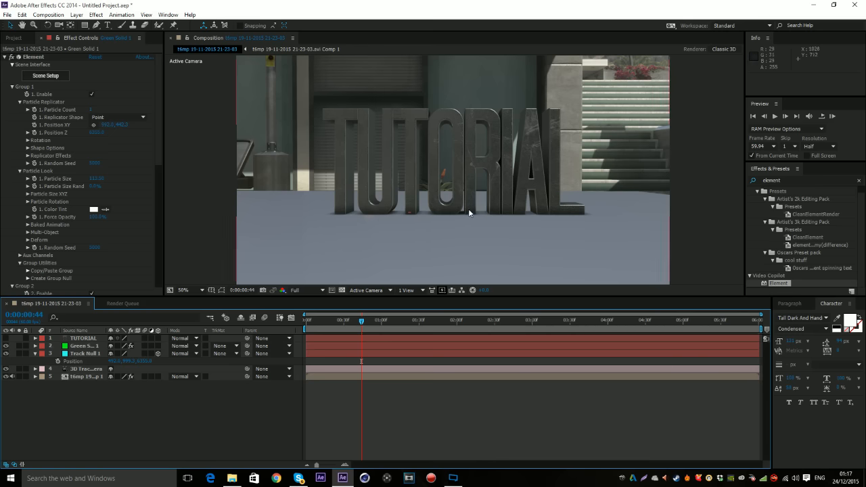
- Collapse Group 2, enable Multi-Object for Group 1 and try a random rotation of about 25° on the letters
scroll(122, 175, down, 3)
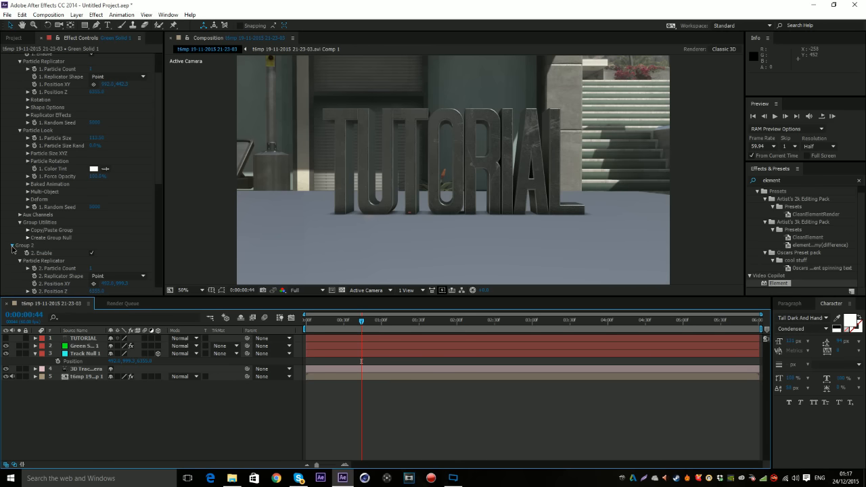
click(27, 161)
click(27, 161)
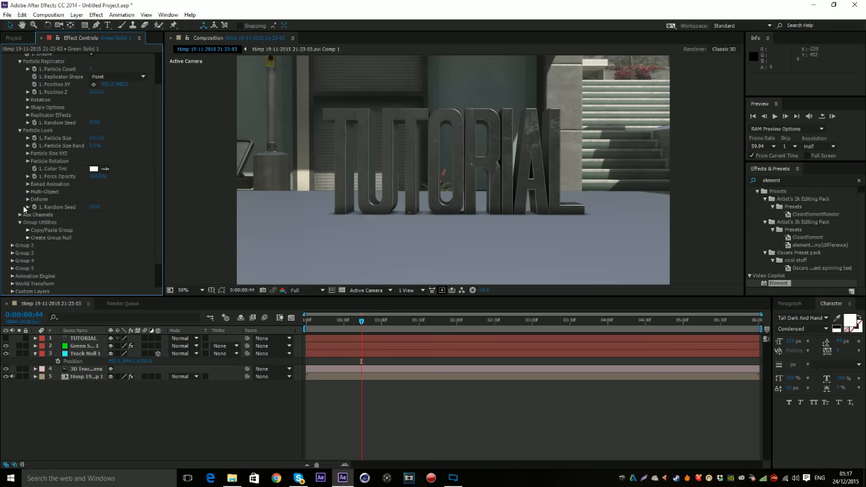
click(27, 193)
click(91, 200)
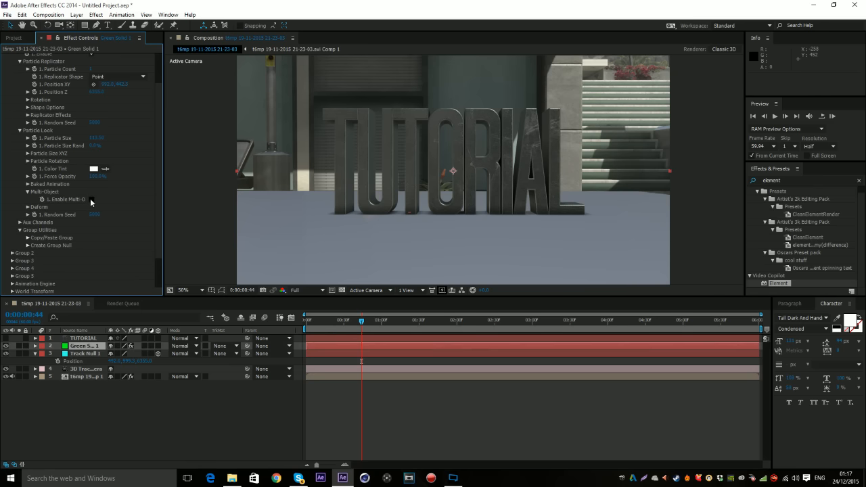
click(91, 200)
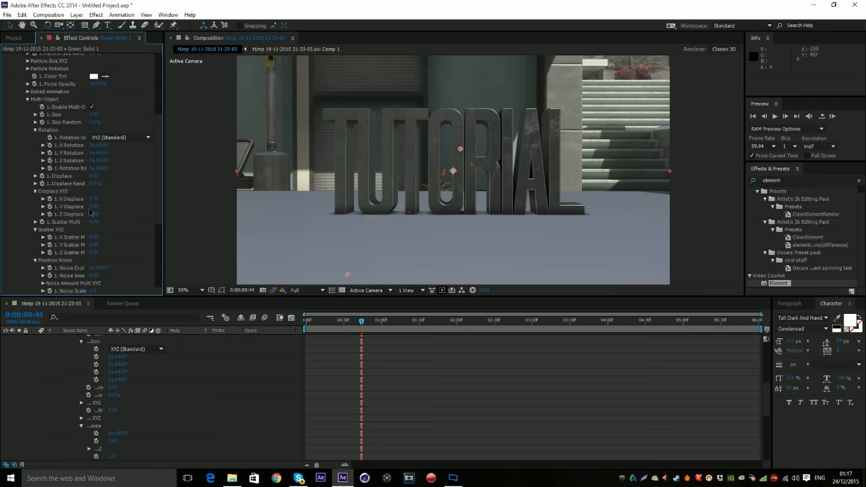
drag(101, 170, 553, 321)
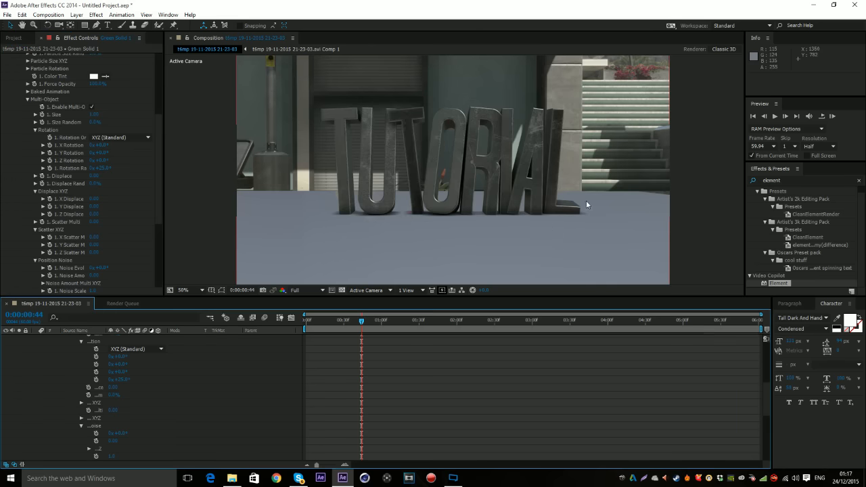
- Undo the random letter rotation and disable Multi-Object for Group 1
key(ctrl+z)
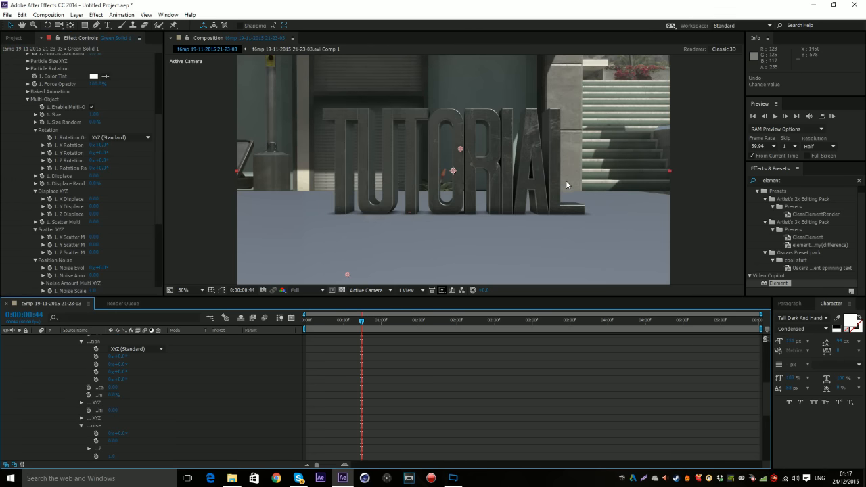
scroll(70, 142, up, 1)
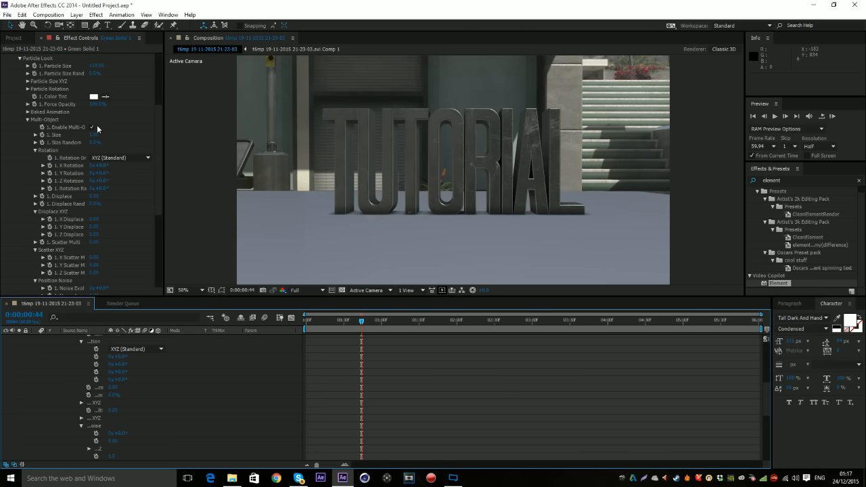
click(92, 127)
click(92, 128)
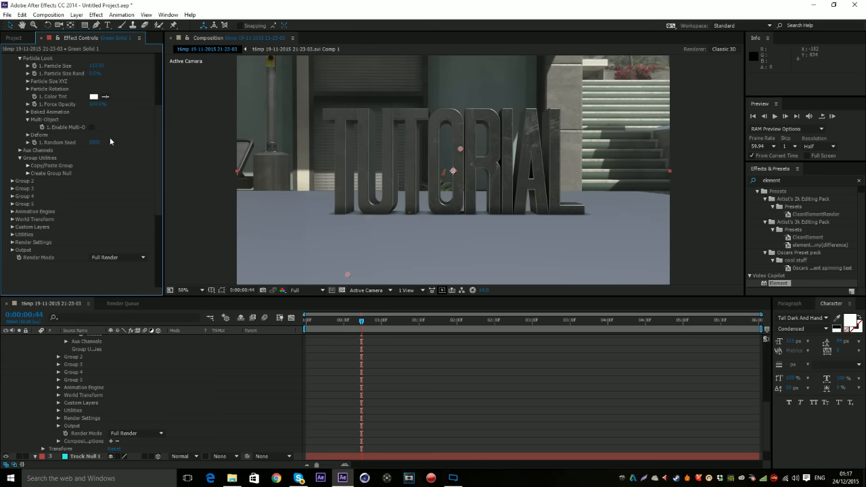
- Apply the Physical Matte_Shadow material to the plane in Scene Setup and accept the scene
scroll(110, 137, up, 5)
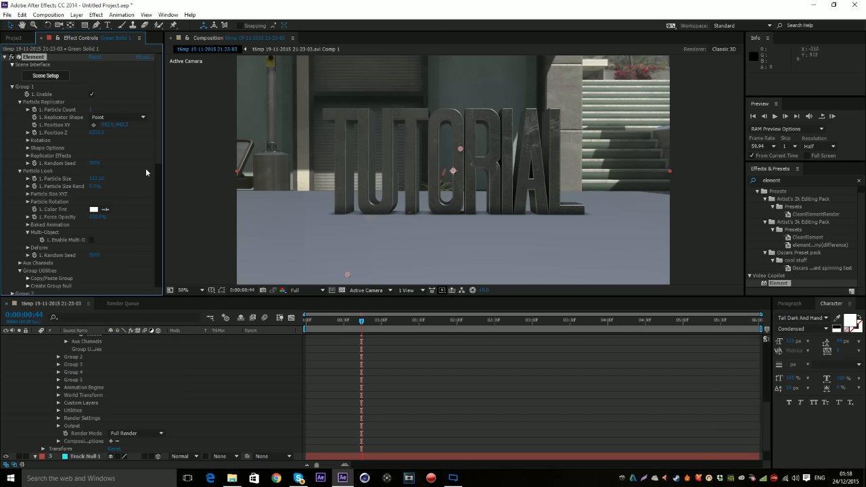
click(65, 77)
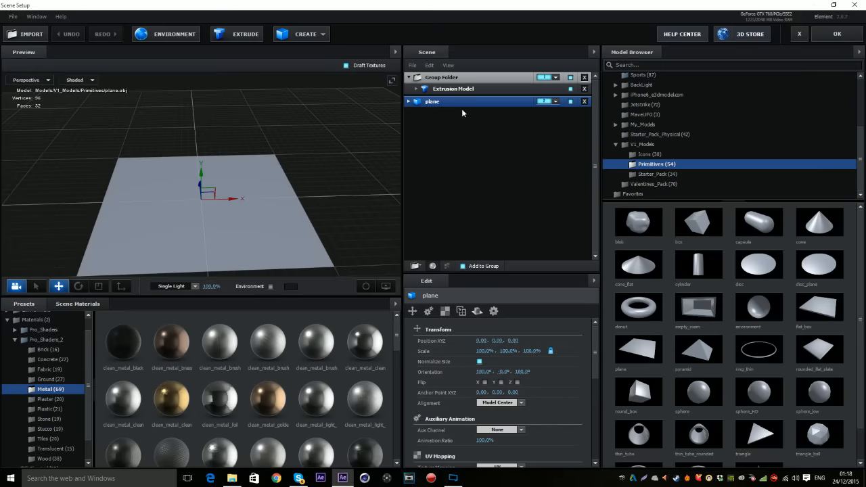
click(410, 101)
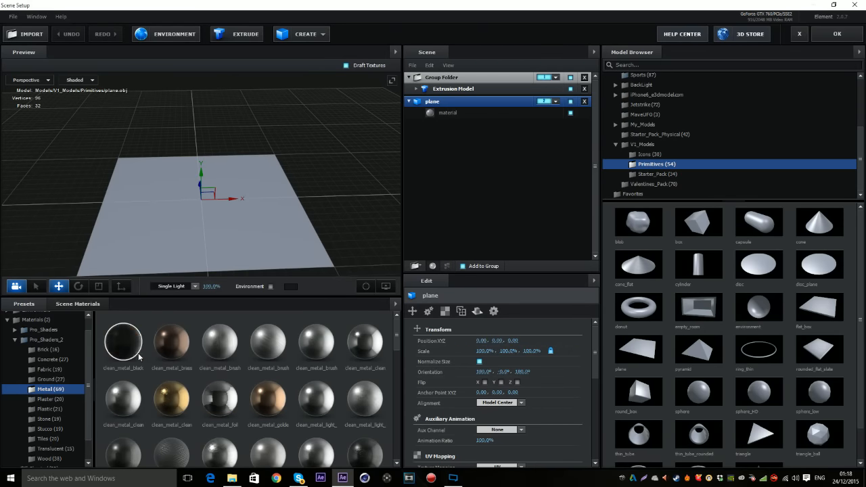
click(31, 339)
click(15, 339)
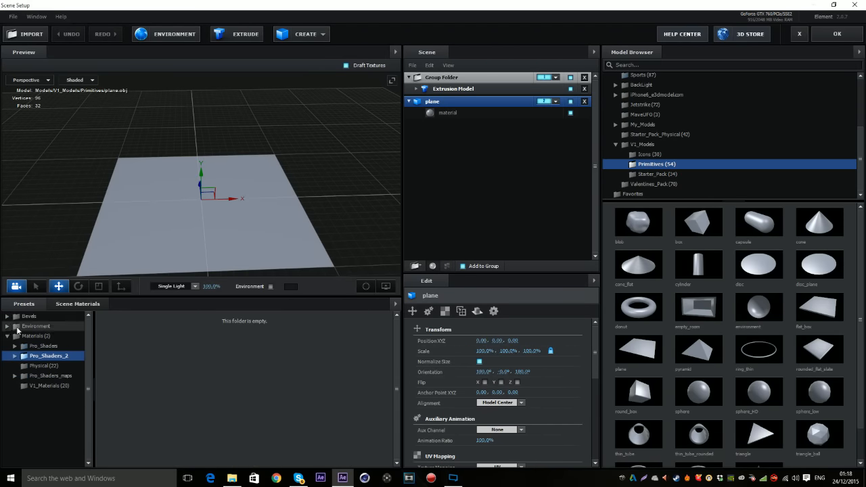
click(53, 367)
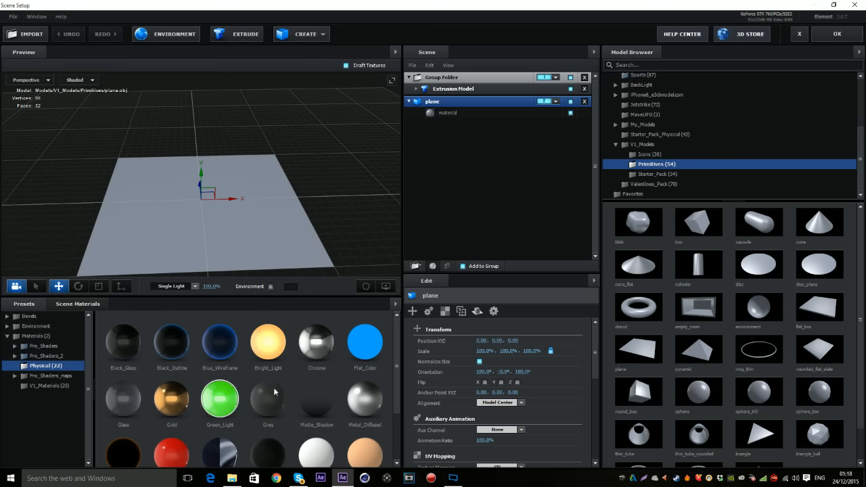
click(322, 404)
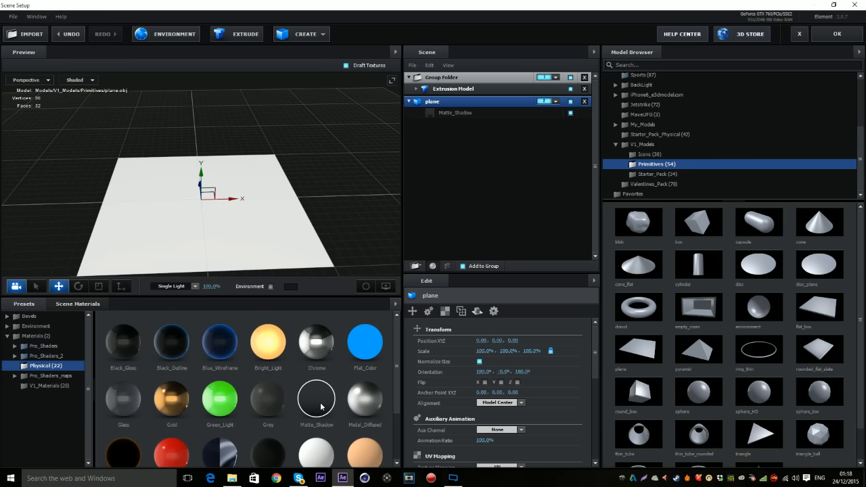
drag(315, 245, 325, 255)
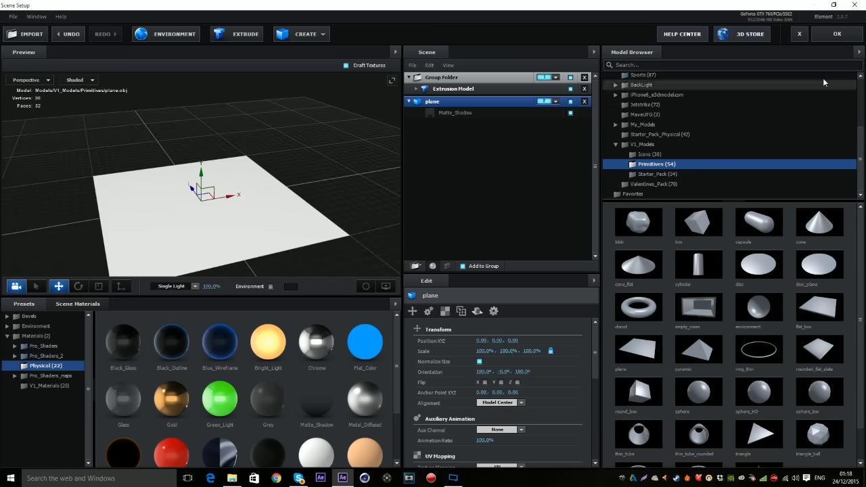
click(837, 34)
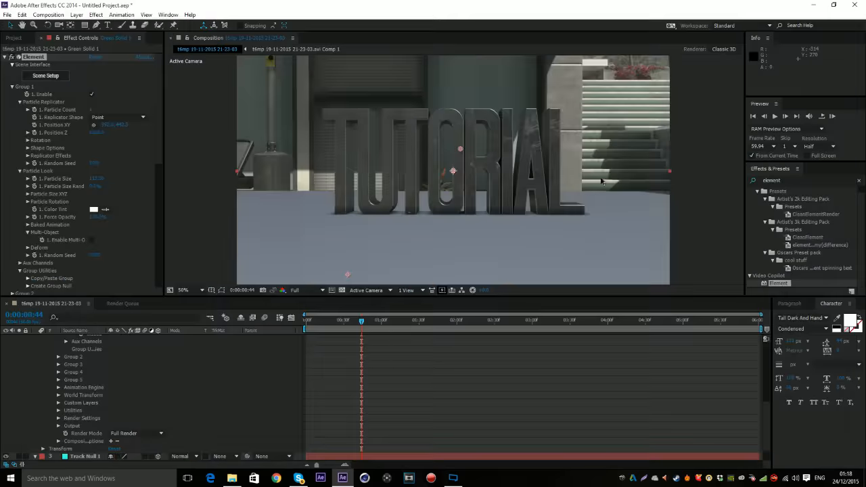
- Check how the text and its ground shading sit in the footage at several times between 0:00:00:19 and 0:00:03:29
click(468, 361)
click(475, 329)
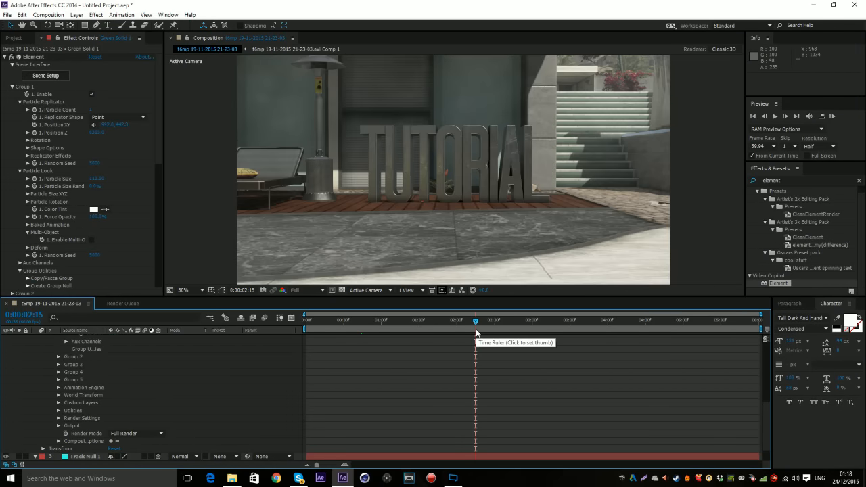
click(569, 327)
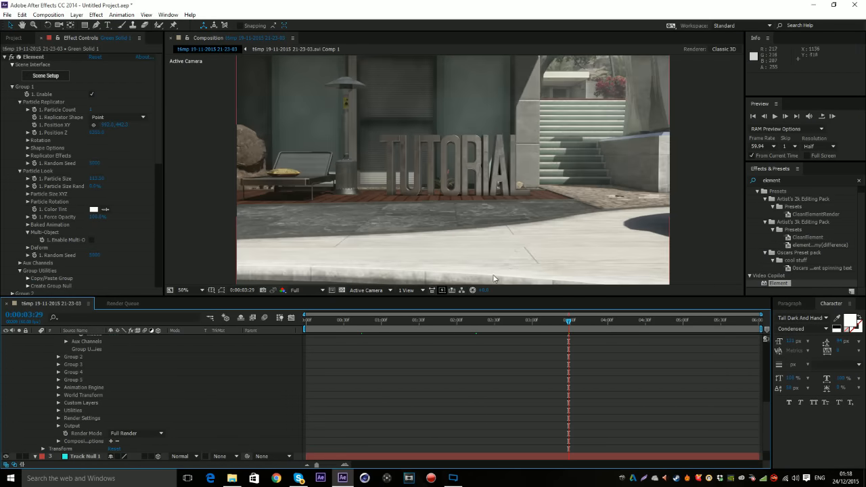
click(434, 322)
click(393, 331)
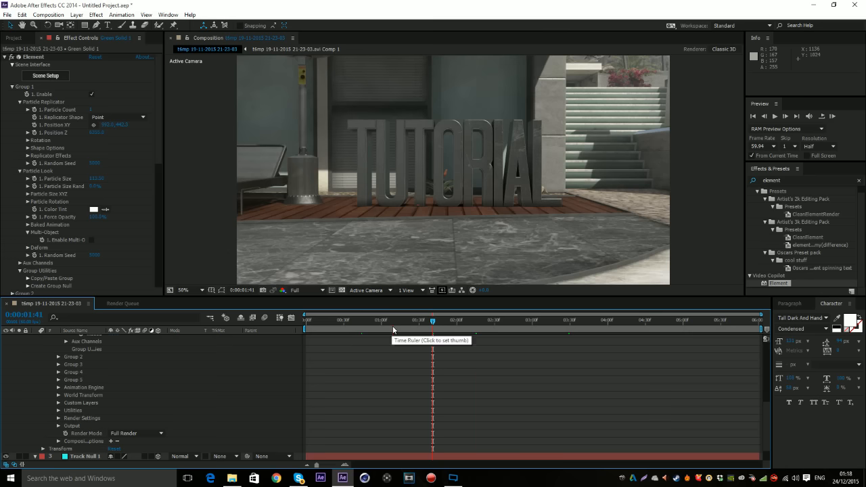
click(329, 324)
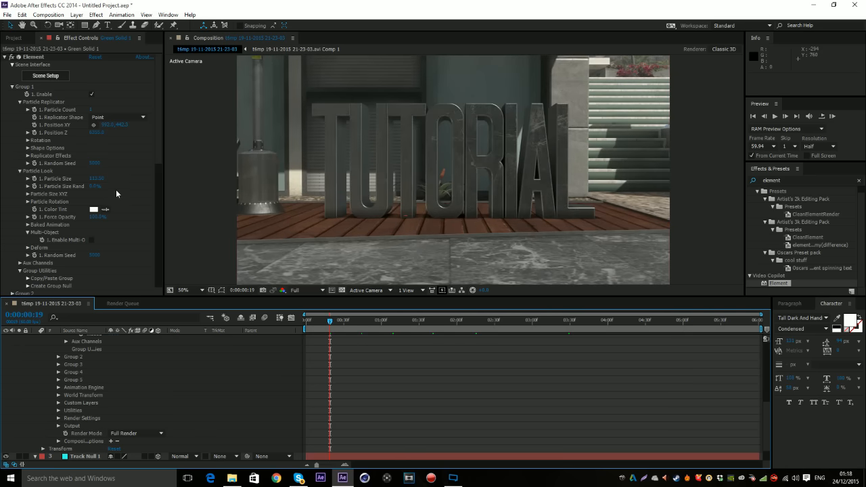
scroll(115, 189, down, 6)
scroll(42, 186, up, 3)
scroll(62, 219, up, 2)
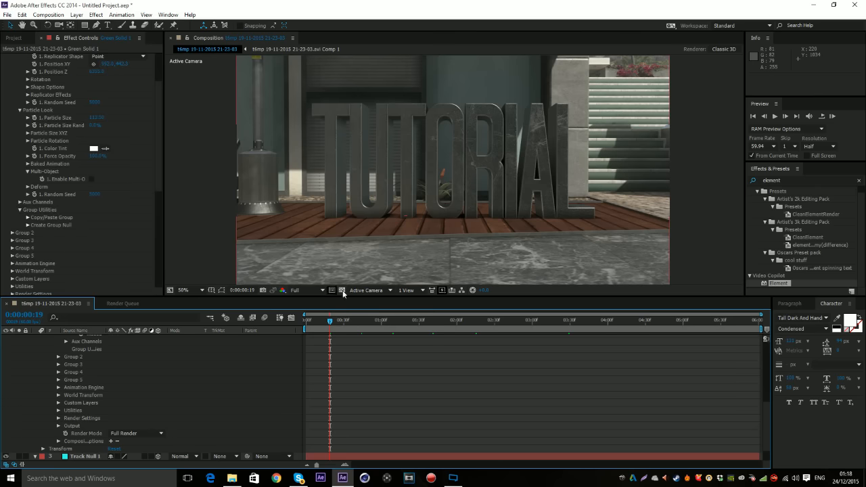
scroll(117, 186, up, 3)
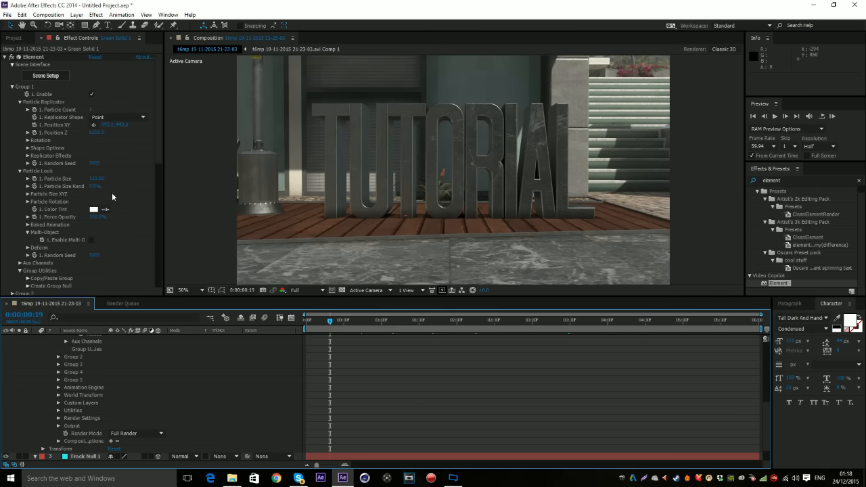
- Remove the plane in Scene Setup and add the floor_fracture model from Starter_Pack_Physical in its place
click(33, 79)
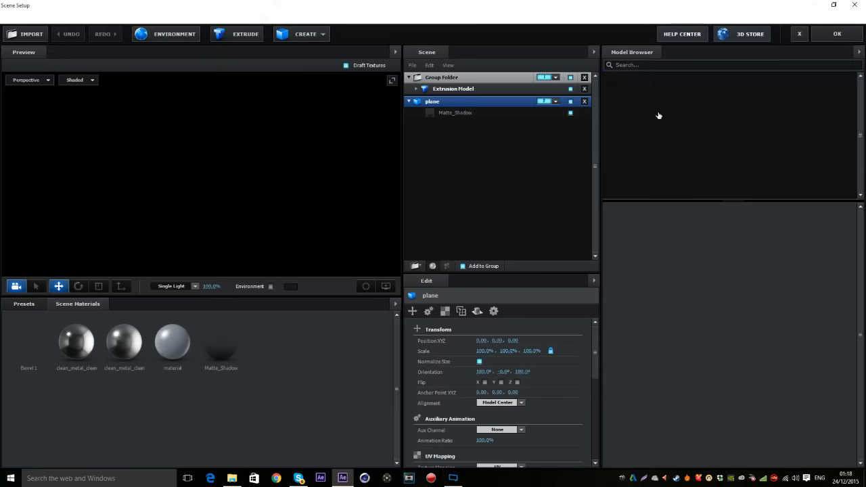
click(585, 102)
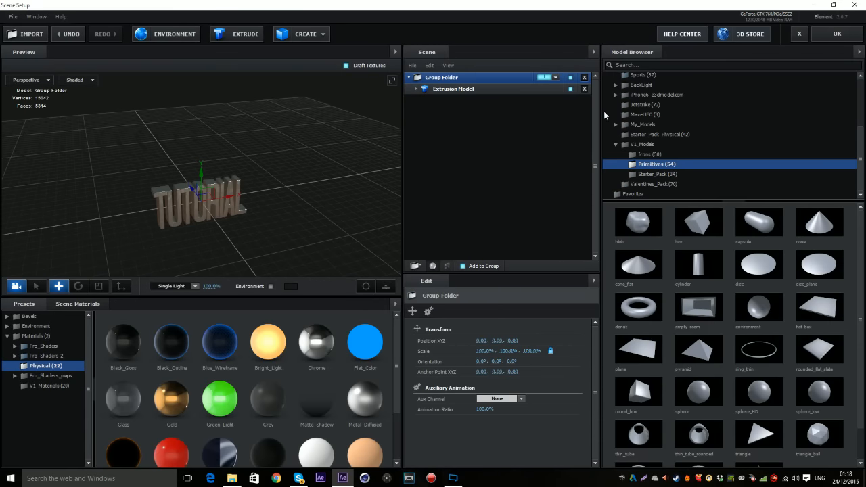
click(671, 134)
drag(699, 307, 484, 171)
- Assign floor_fracture to Group 2, check it from a low viewing angle and accept the scene
click(556, 101)
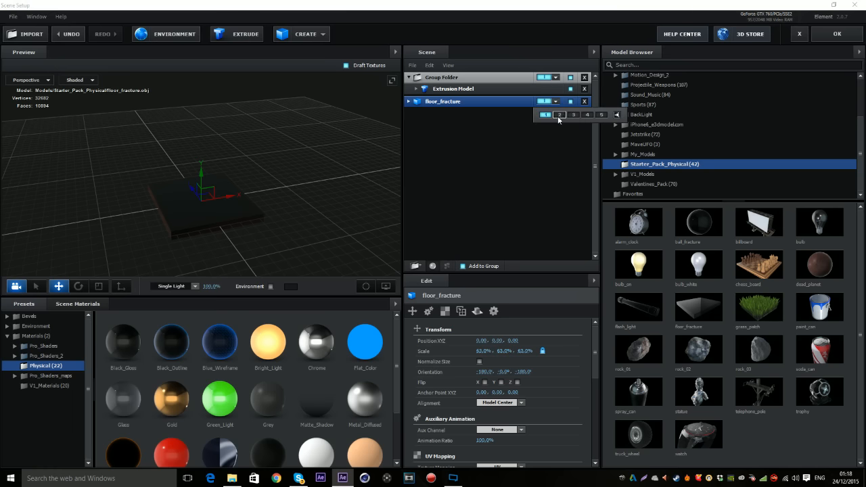
click(559, 117)
click(545, 143)
drag(387, 173, 343, 158)
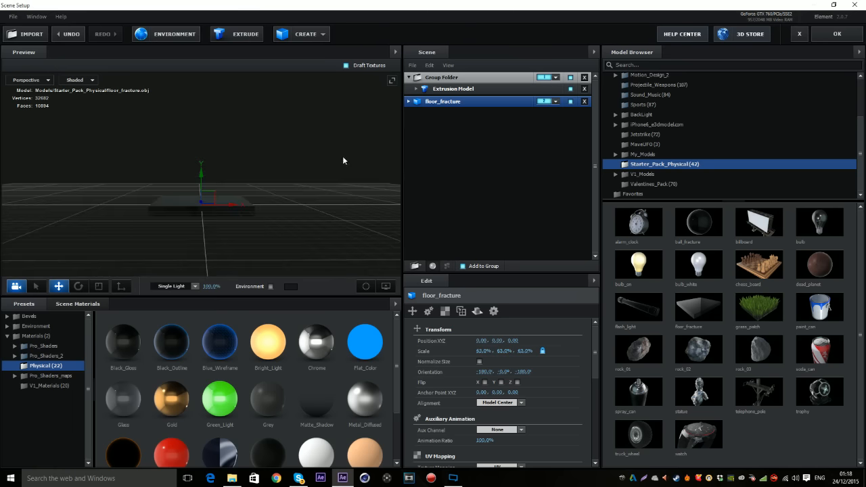
click(837, 37)
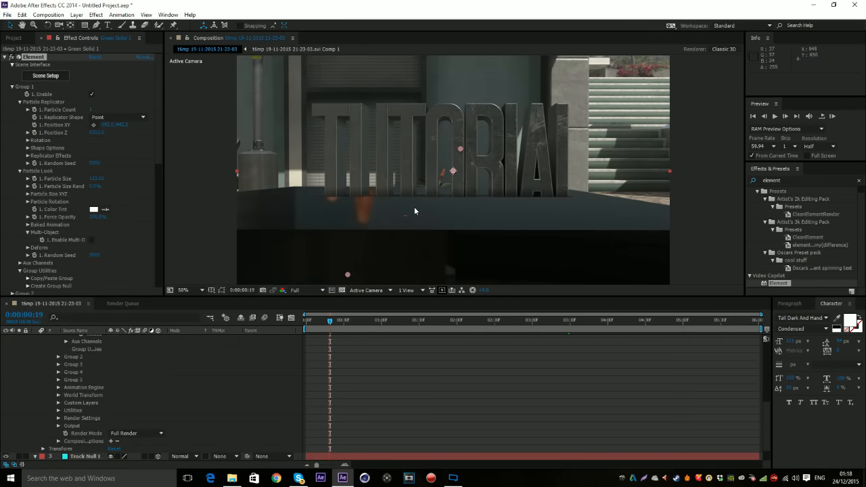
- Lower the Group 2 floor to the base of the text by adjusting its Position Y to about 1218
scroll(104, 158, down, 6)
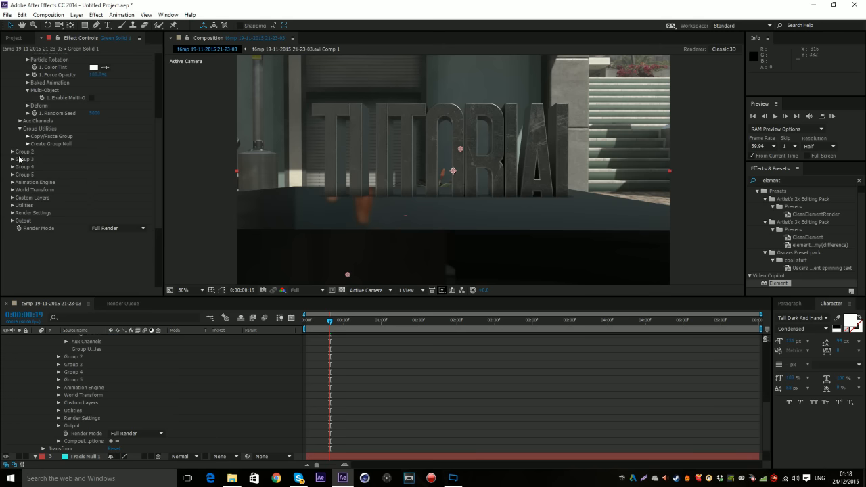
drag(120, 143, 137, 139)
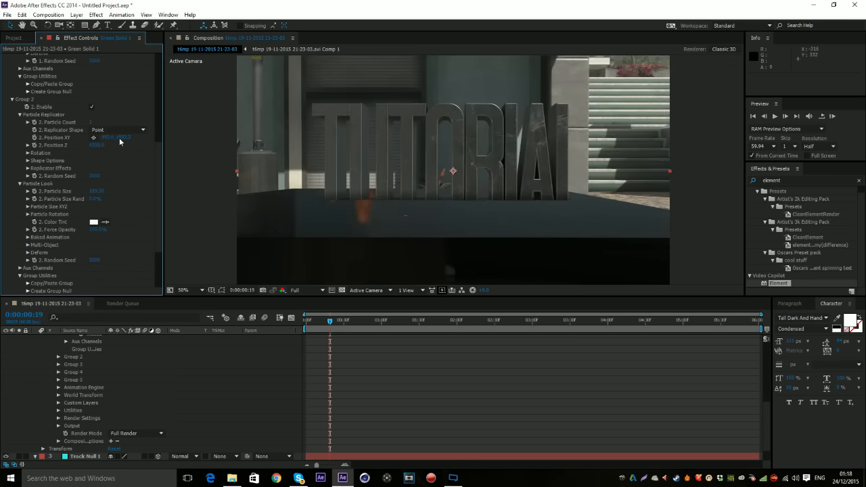
drag(121, 139, 184, 142)
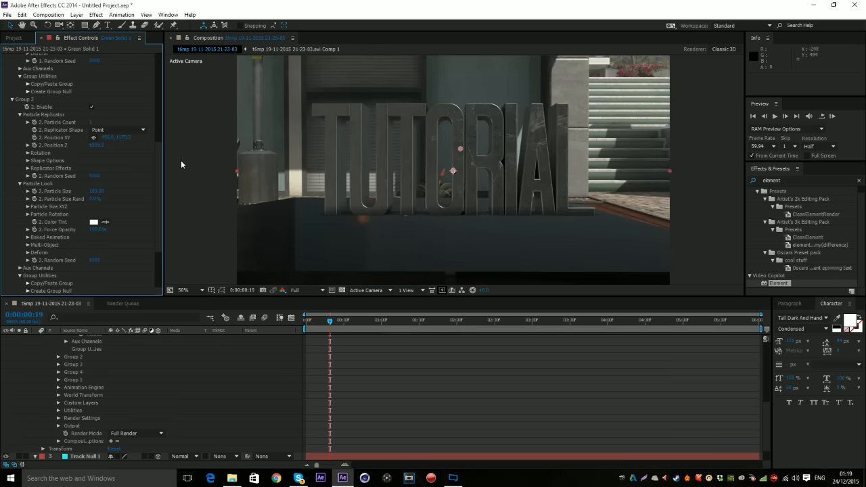
drag(124, 137, 164, 136)
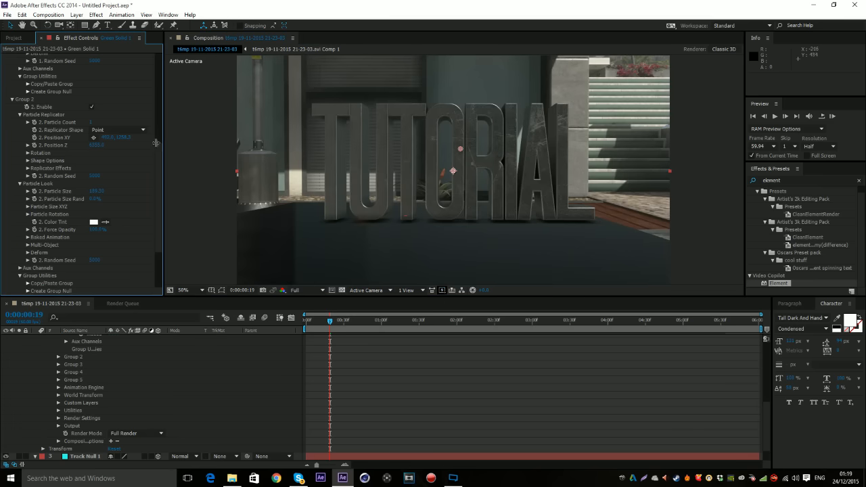
drag(124, 137, 118, 140)
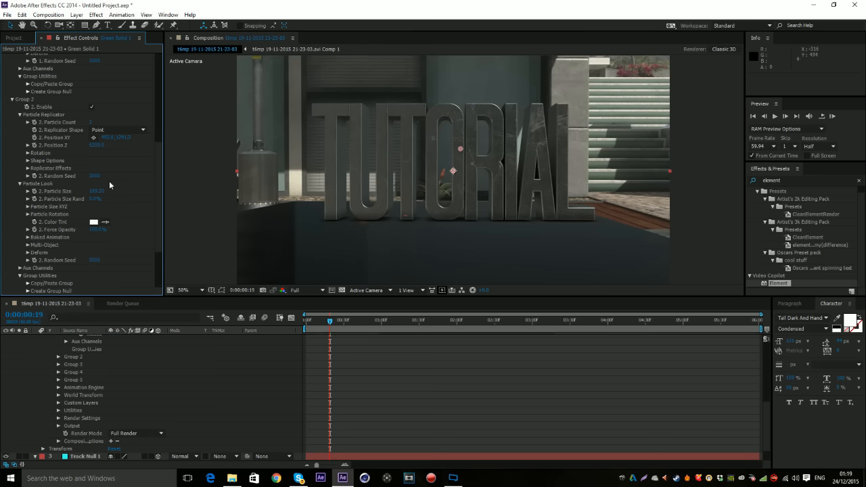
drag(111, 137, 145, 175)
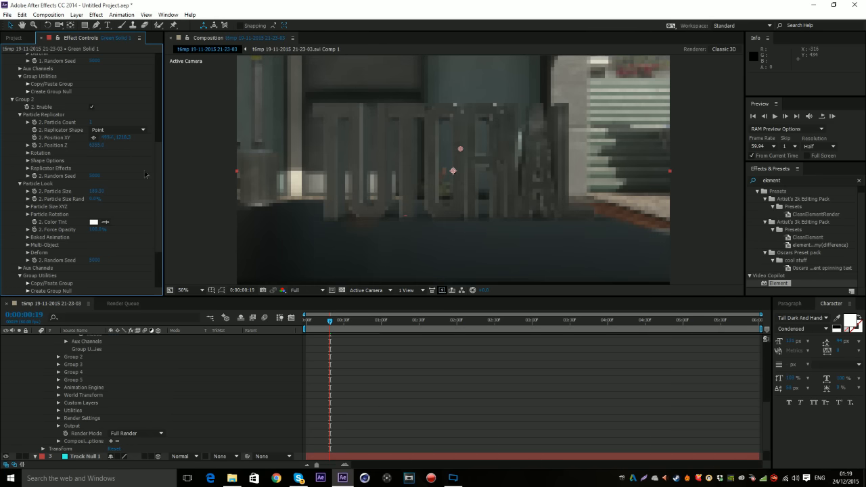
- Apply the Physical Matte_Shadow material to floor_fracture in Scene Setup and accept the scene
scroll(121, 192, up, 6)
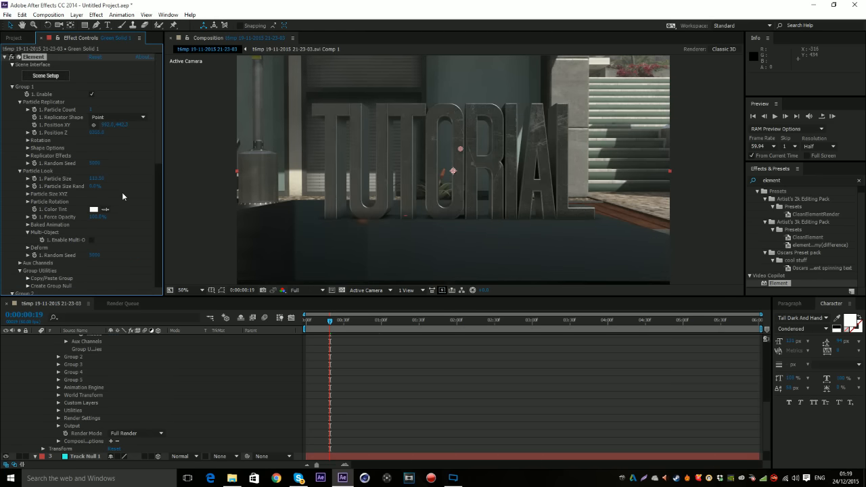
click(35, 75)
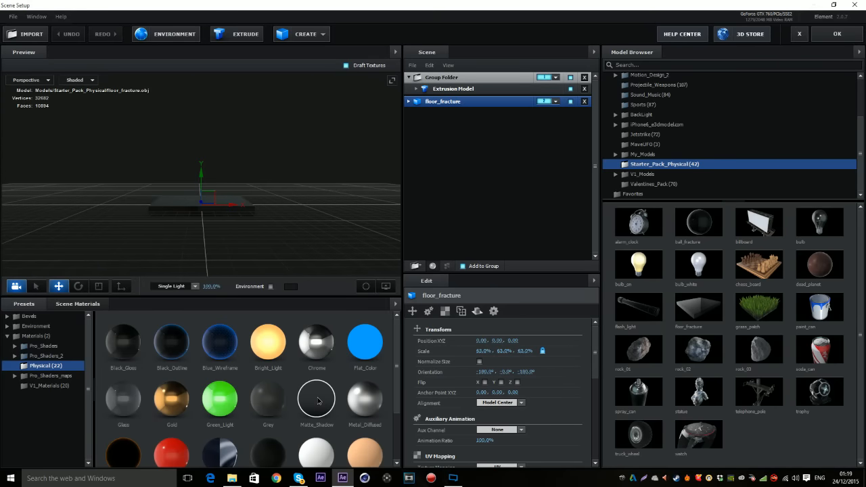
double_click(319, 401)
drag(357, 203, 415, 196)
click(837, 34)
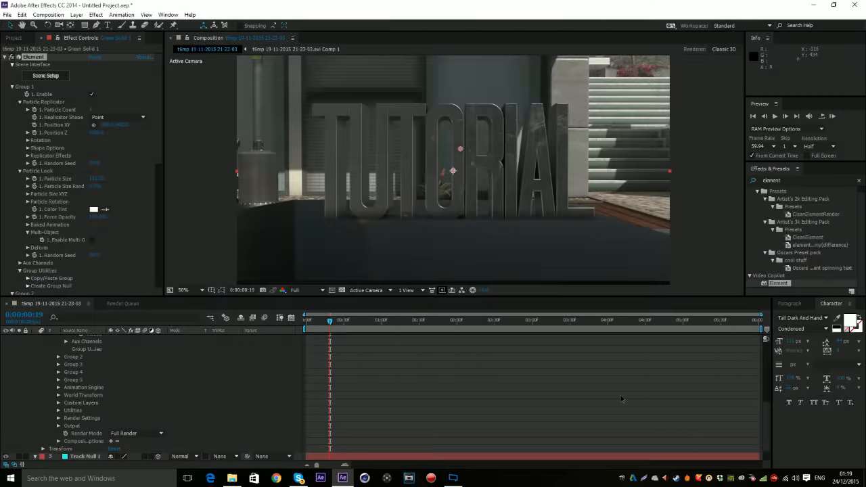
- Check how the text sits on the ground at several times between 0:00:01:02 and 0:00:05:27
click(595, 324)
drag(596, 325, 683, 328)
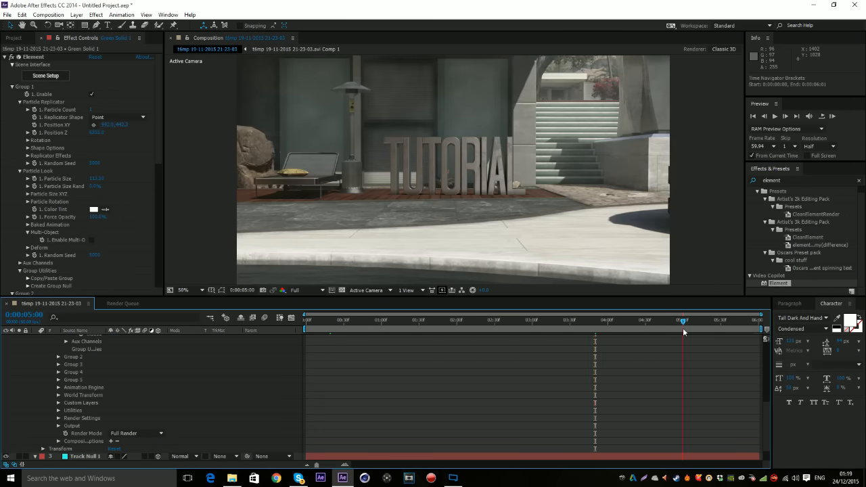
click(717, 325)
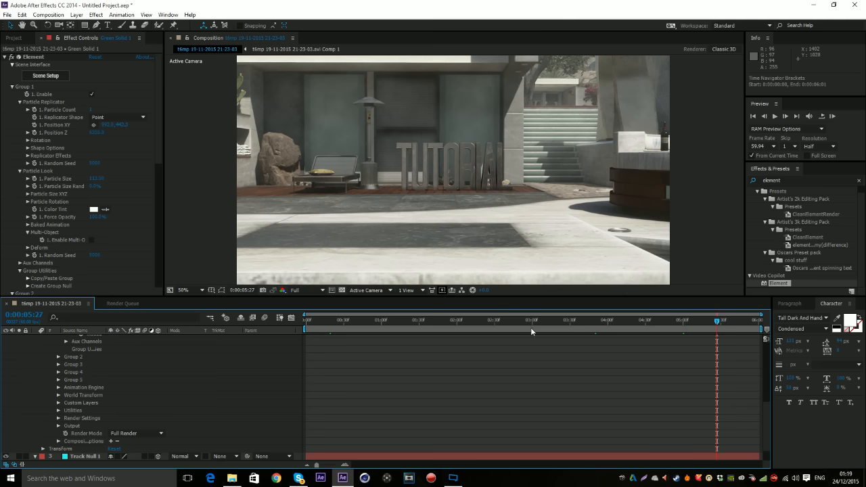
click(384, 322)
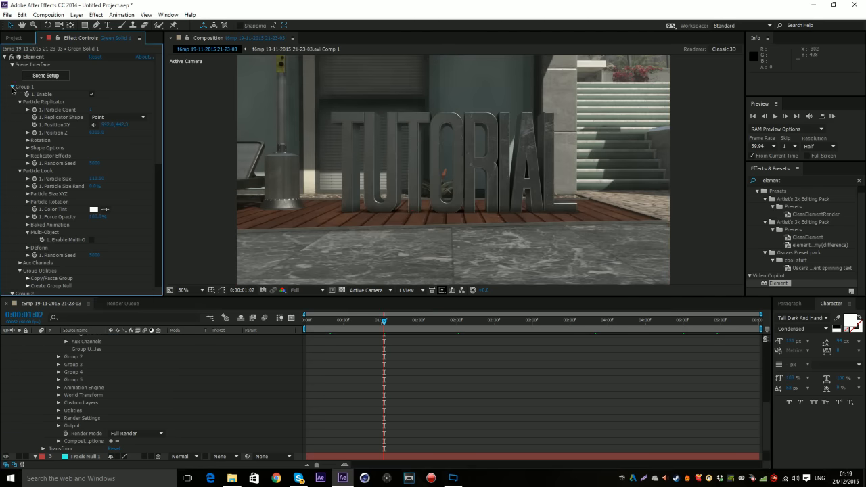
- Collapse Group 1 and expand the Lighting options in Element's Render Settings
click(12, 89)
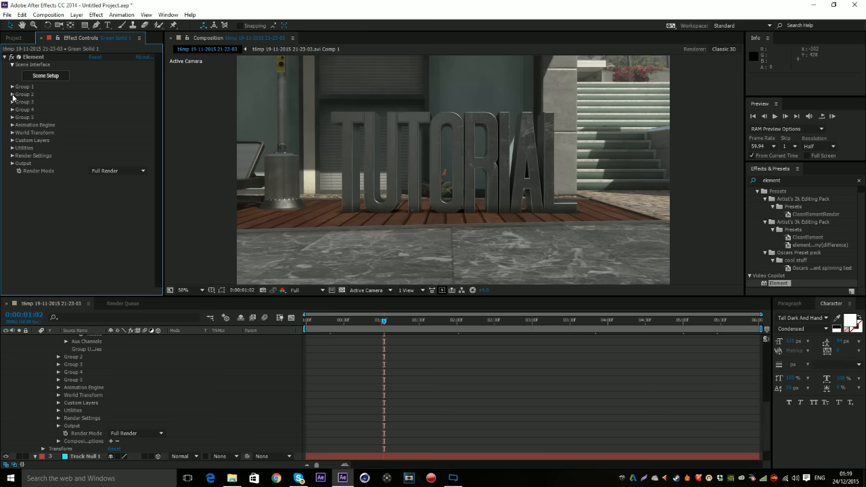
click(12, 156)
click(13, 156)
click(12, 157)
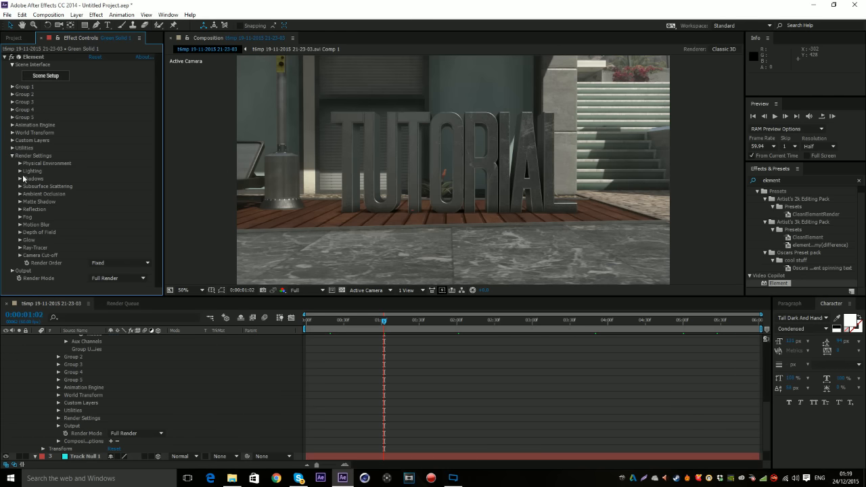
click(21, 171)
- Try the Single Light, Clean Blue and Warm presets for Element's Add Lighting
click(116, 194)
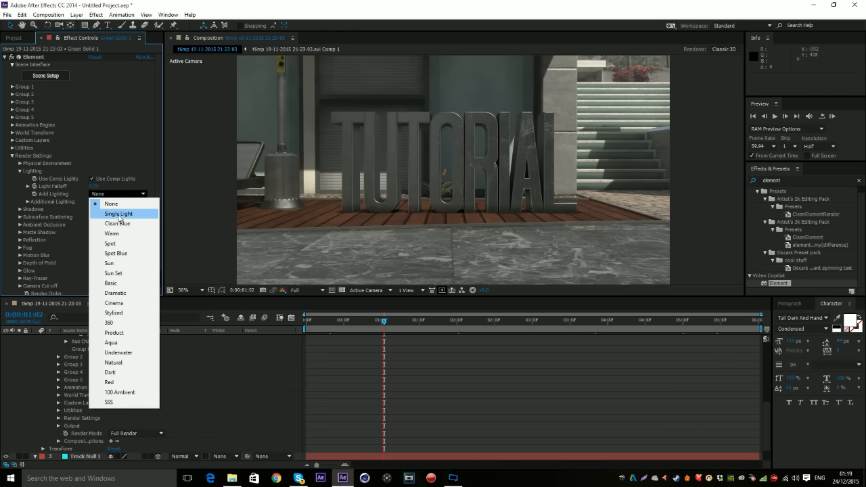
click(119, 214)
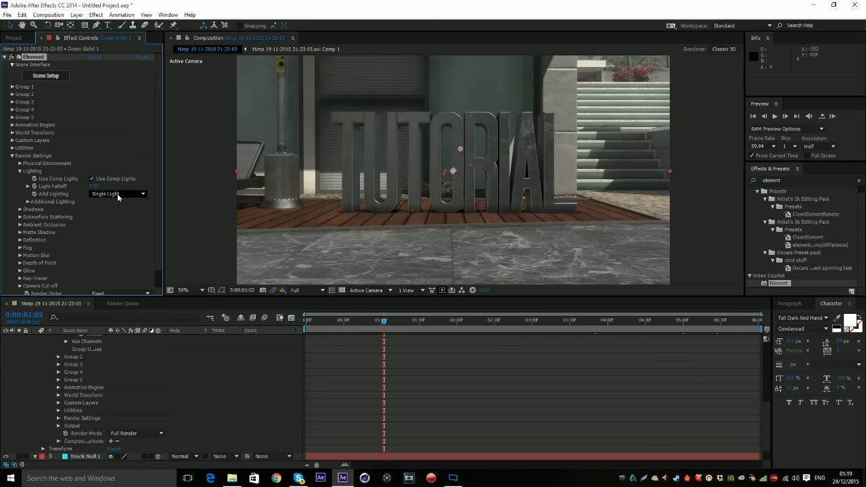
click(117, 193)
click(125, 223)
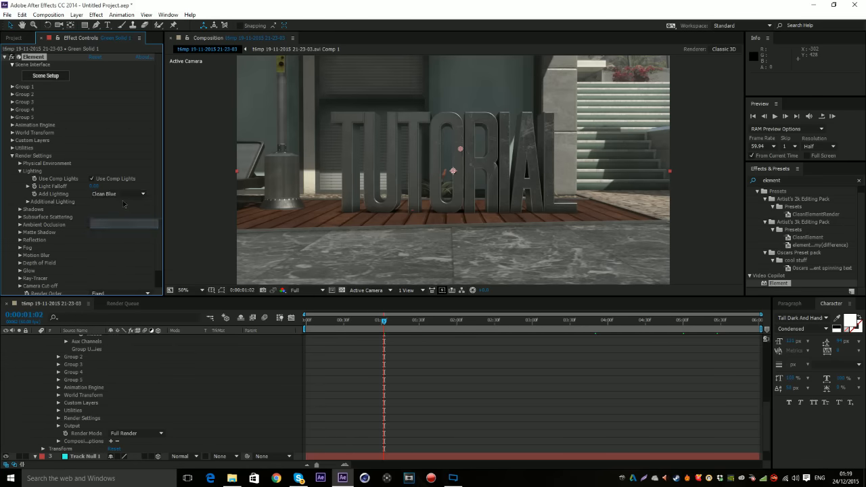
click(125, 195)
click(124, 234)
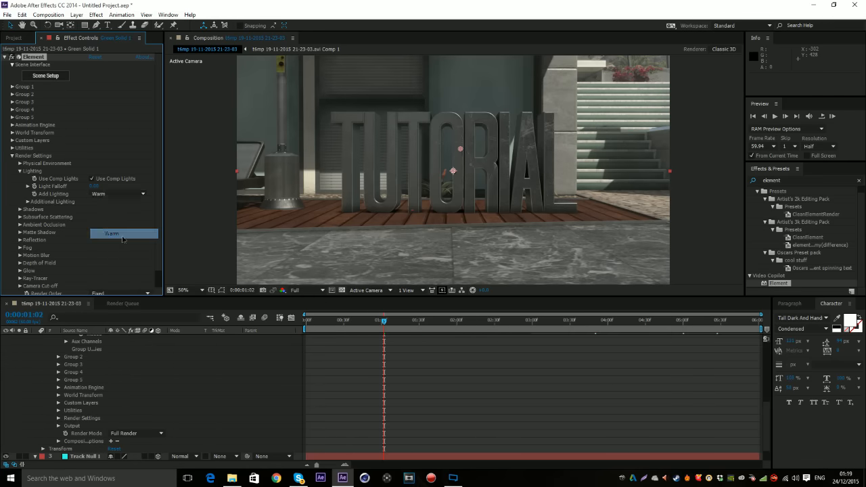
- Try the Basic, Dramatic and Cinema presets for Element's Add Lighting
click(128, 195)
click(127, 282)
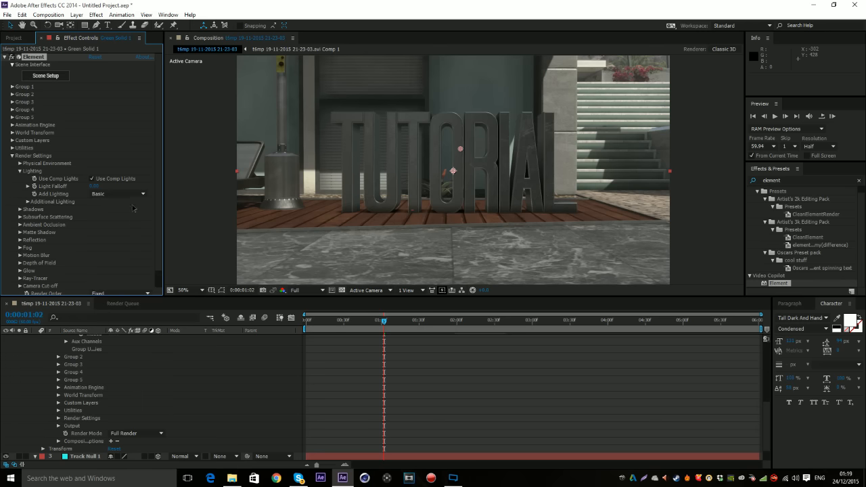
click(133, 195)
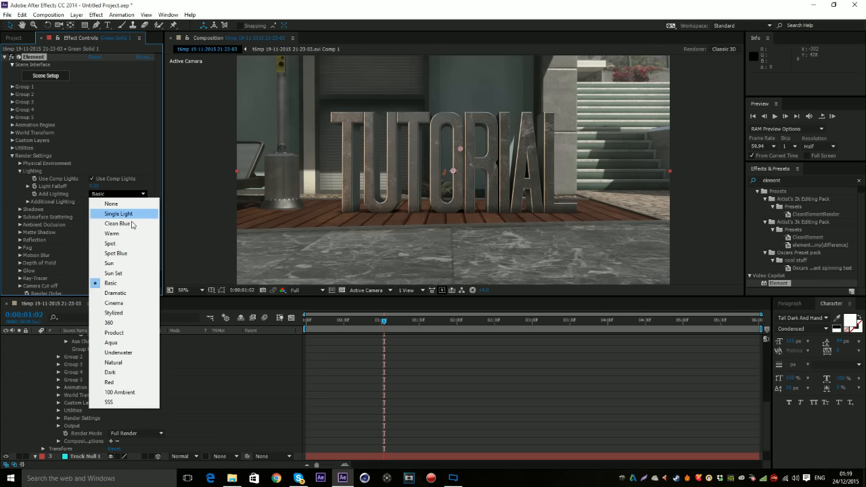
click(127, 293)
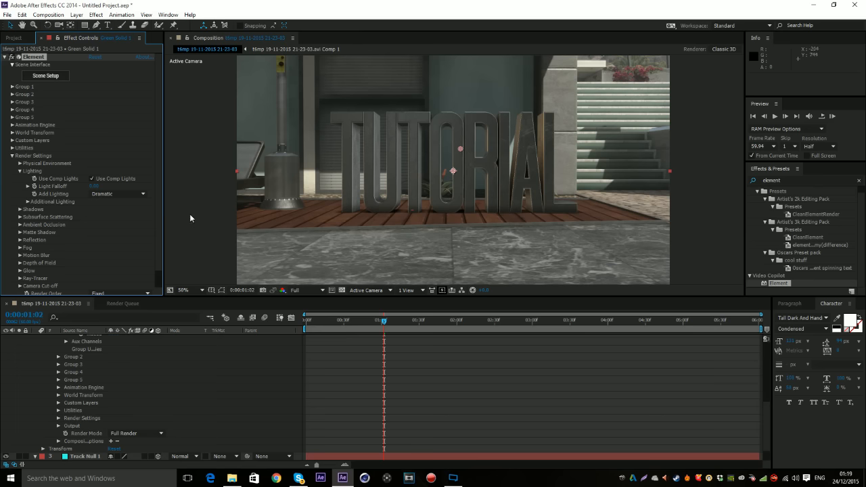
click(133, 195)
click(127, 302)
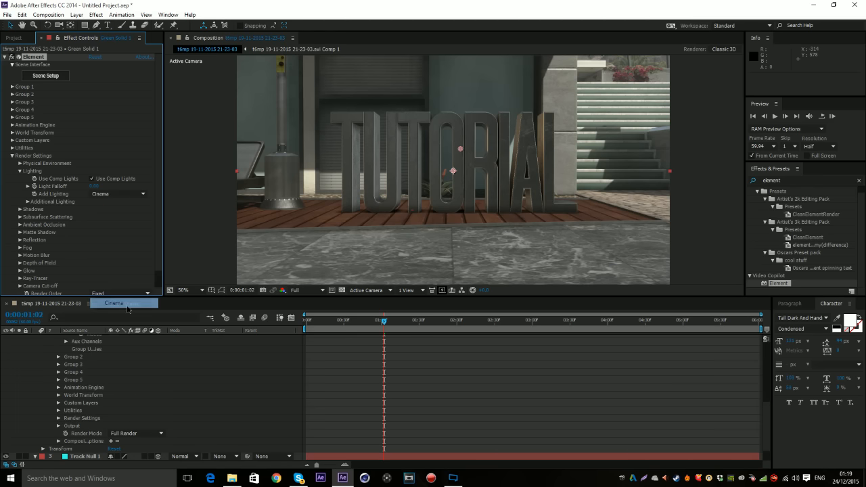
- Set Add Lighting back to None and collapse the Render Settings
click(119, 194)
click(116, 203)
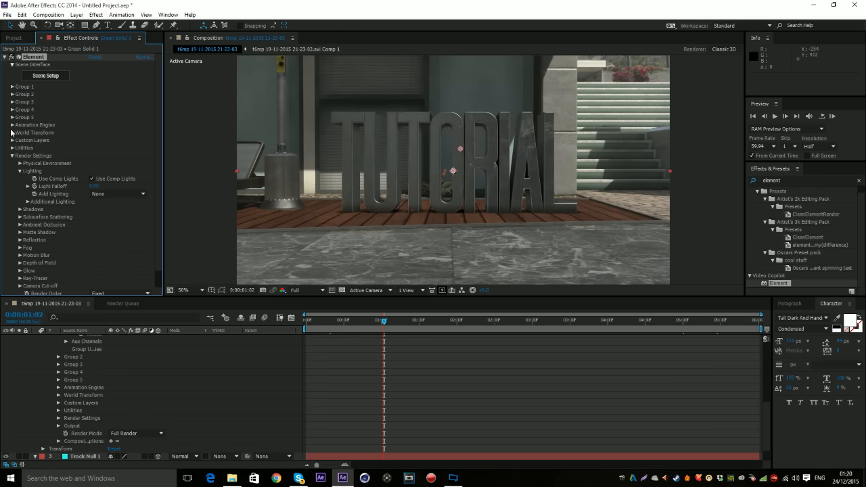
click(13, 150)
click(12, 148)
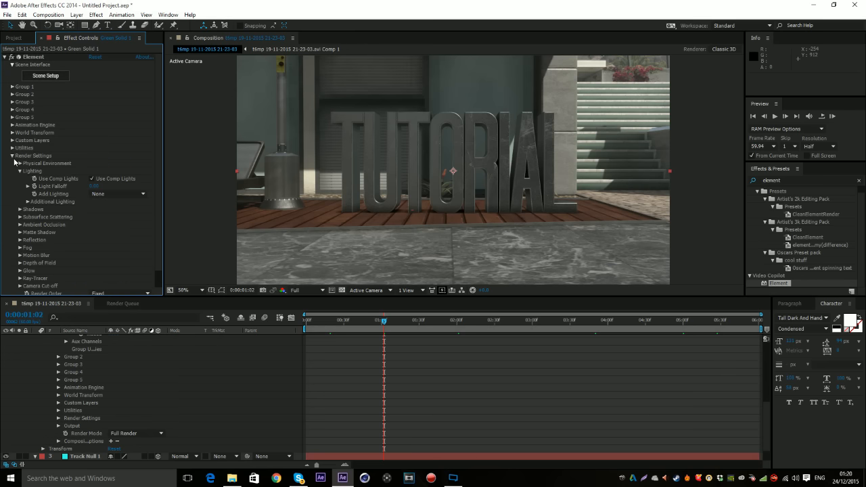
click(13, 156)
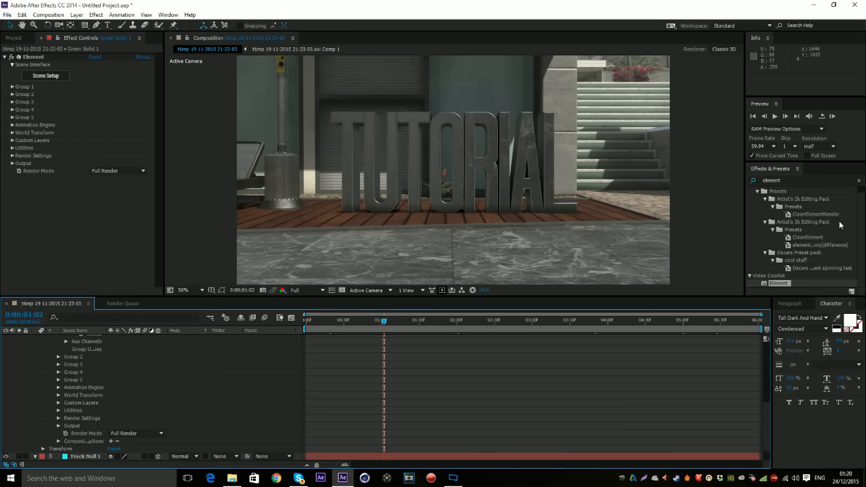
- Find the Color Matcher effect and apply it to the Green Solid 1 layer below Element
click(859, 180)
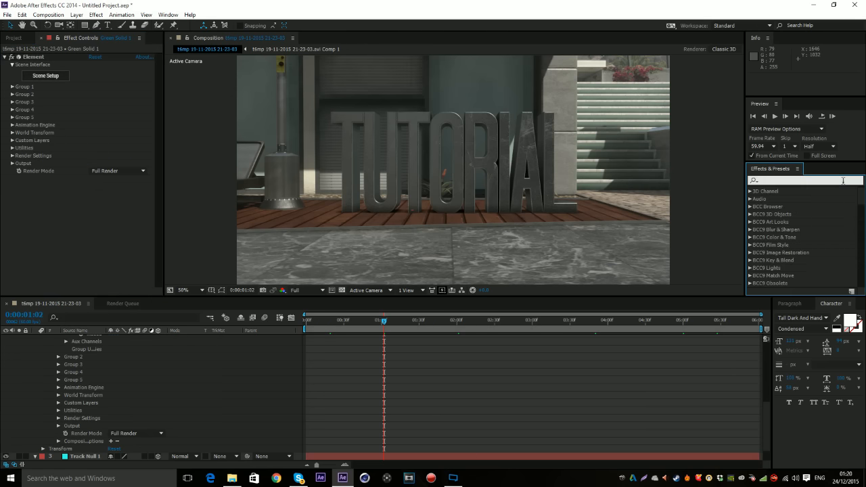
text(colo)
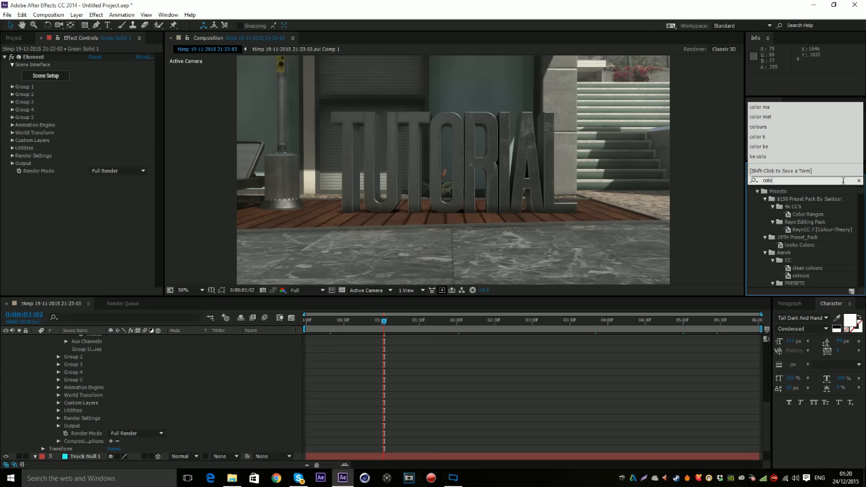
text(r mt)
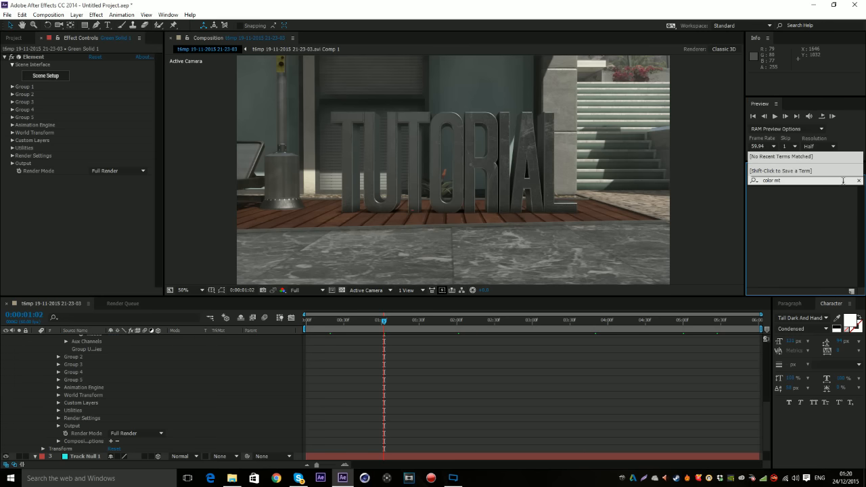
key(BackSpace)
drag(787, 228, 72, 212)
click(119, 187)
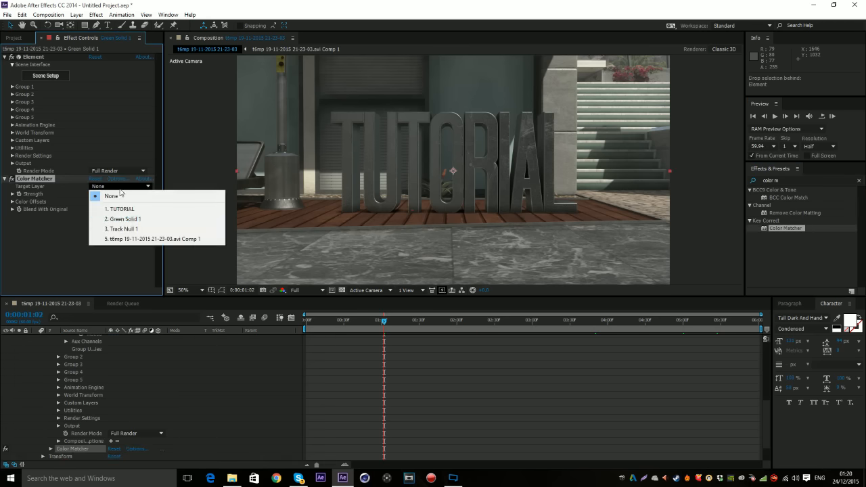
click(41, 250)
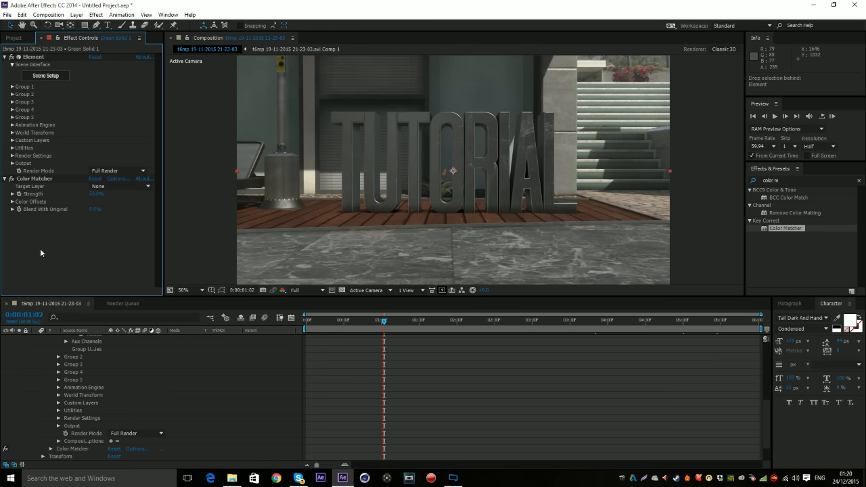
click(119, 186)
click(119, 240)
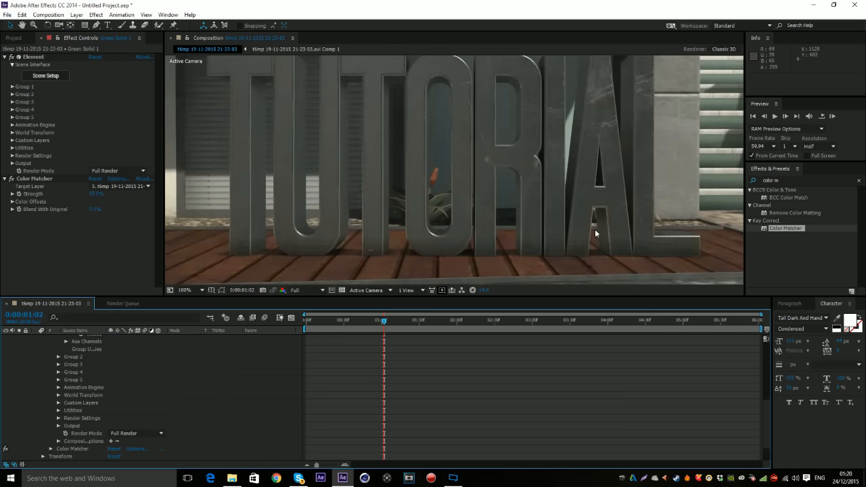
click(531, 320)
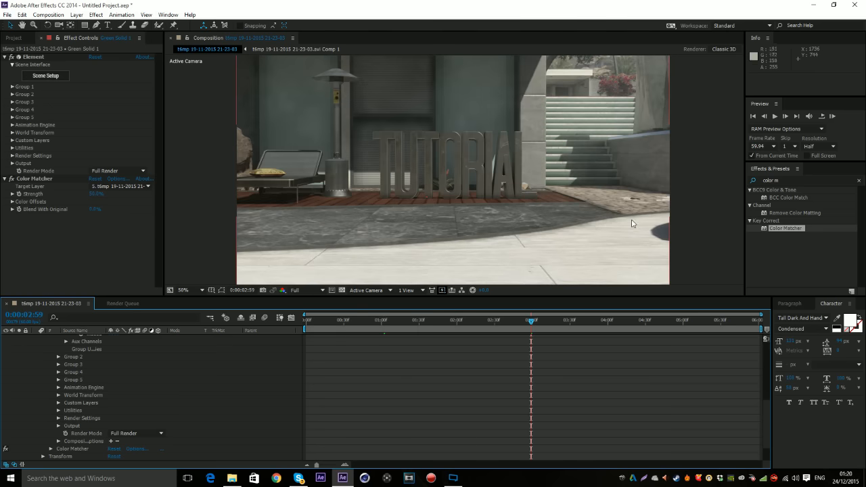
click(633, 326)
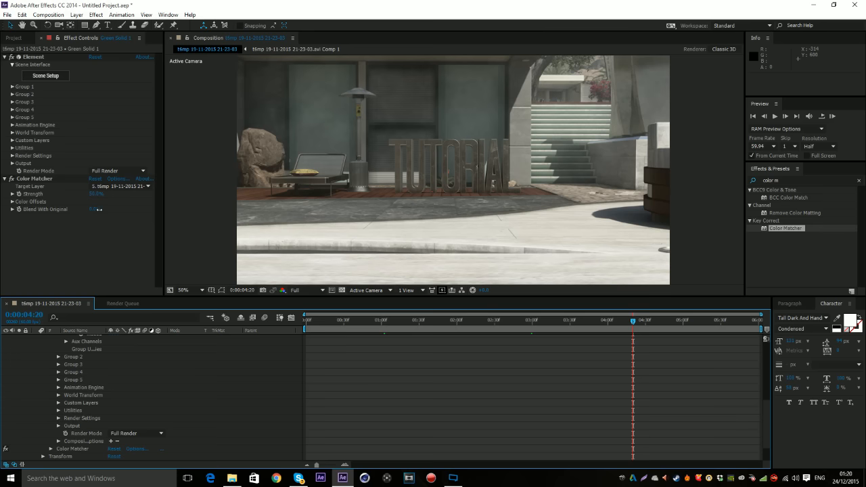
- Try raising Color Matcher's Strength to 100% and lowering it, and undo the last Strength change
drag(93, 209, 2, 223)
click(36, 249)
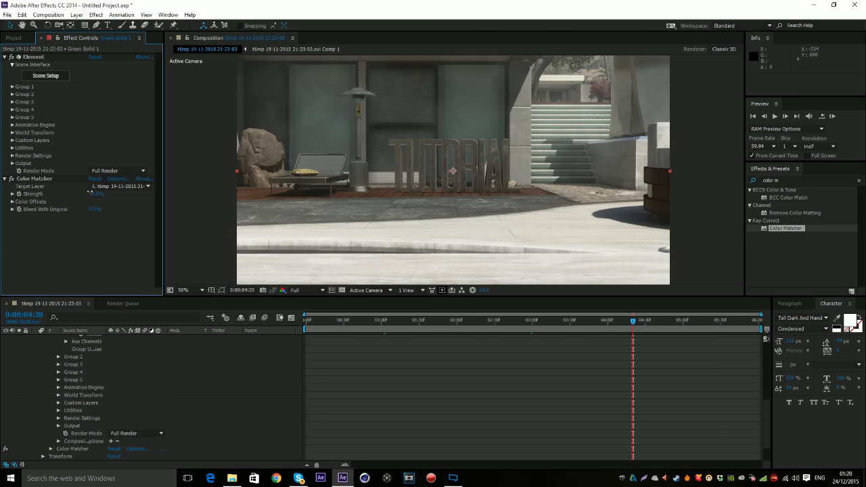
drag(89, 192, 280, 198)
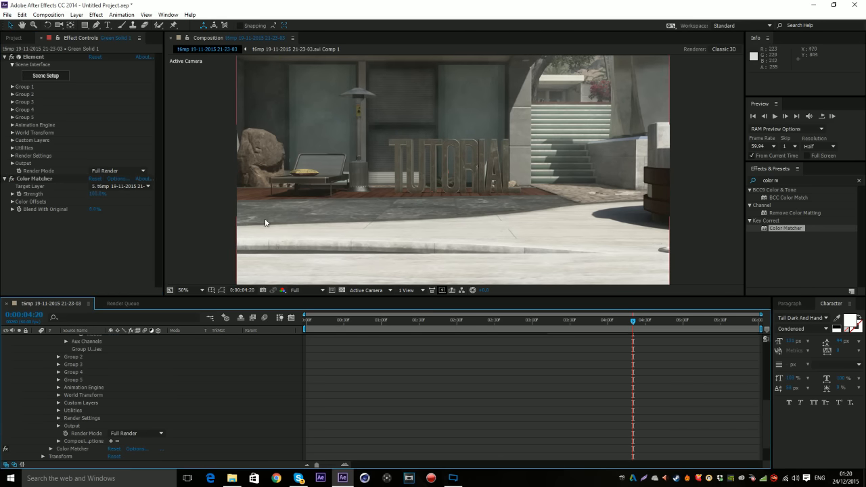
drag(94, 194, 74, 201)
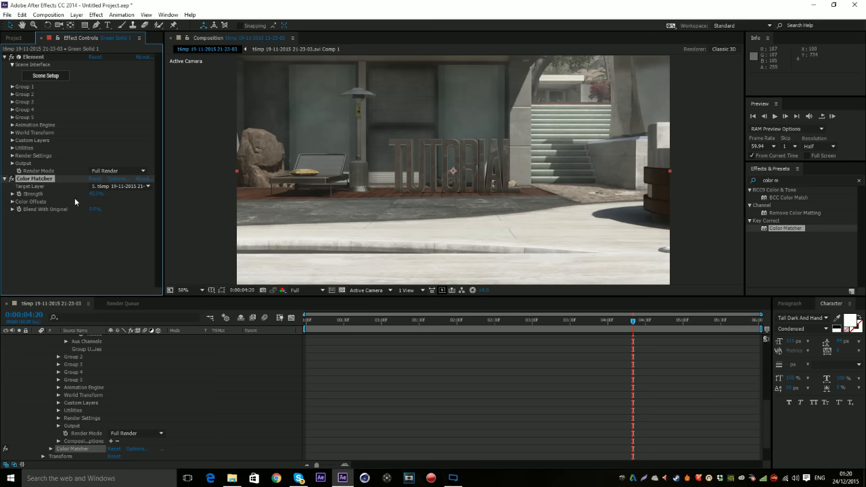
key(ctrl+z)
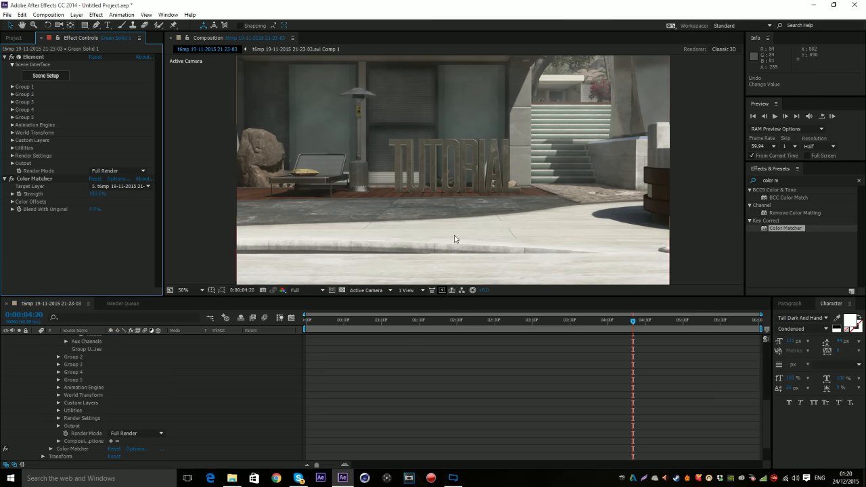
- Check the colour-matched text at earlier frames and delete Color Matcher from Green Solid 1
click(463, 329)
click(411, 322)
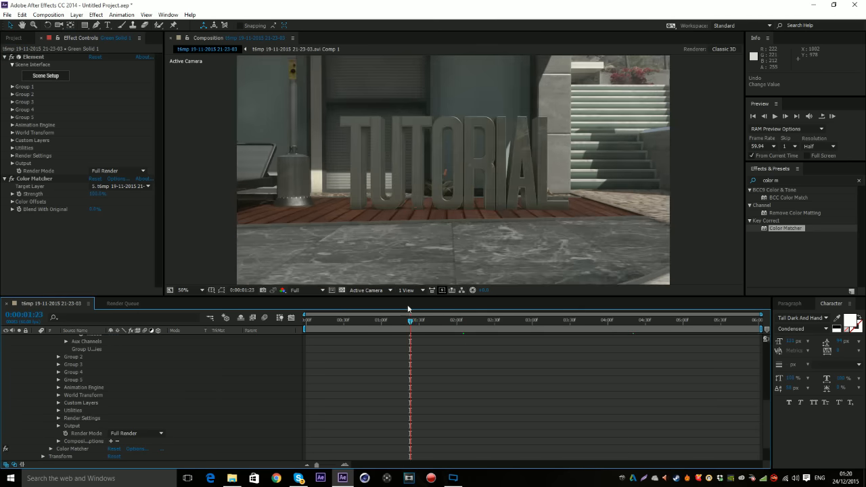
click(29, 179)
key(Delete)
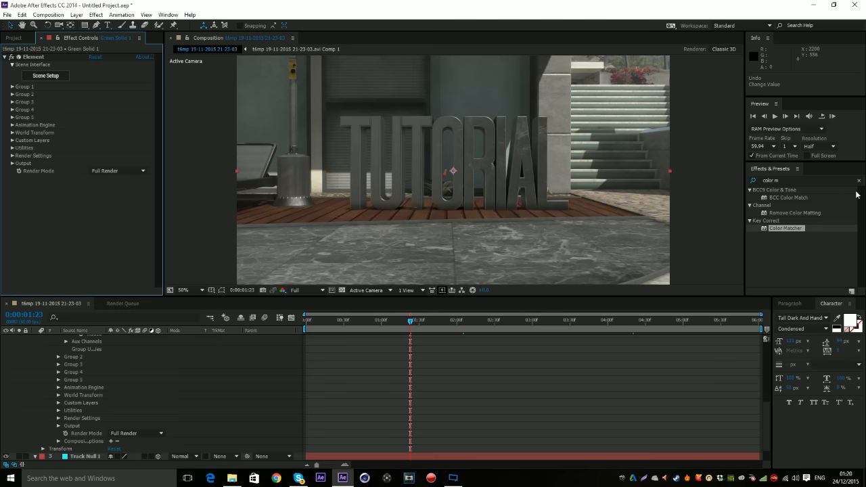
- Find the Color Correction Curves effect and apply it to Green Solid 1 below Element
click(859, 180)
click(845, 180)
text(curves)
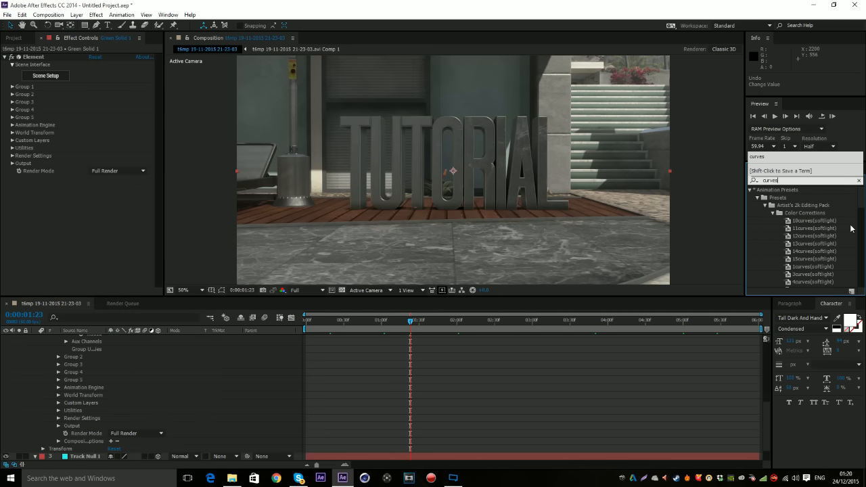
scroll(840, 237, down, 2)
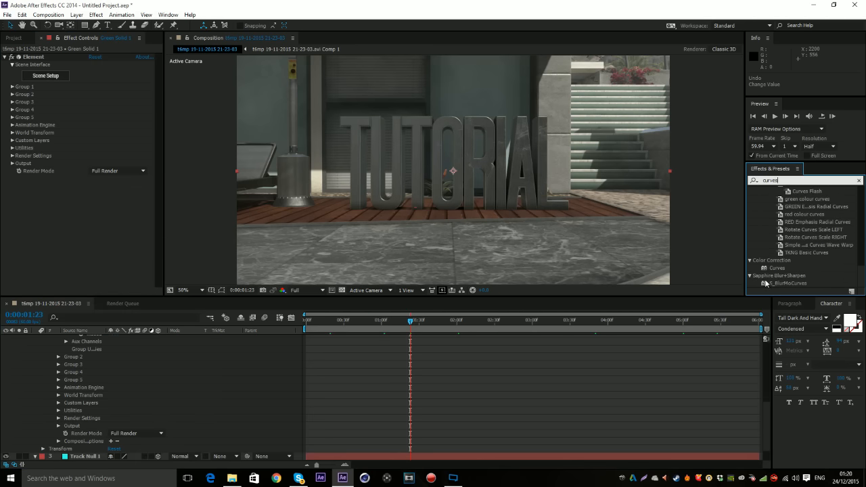
drag(773, 269, 104, 185)
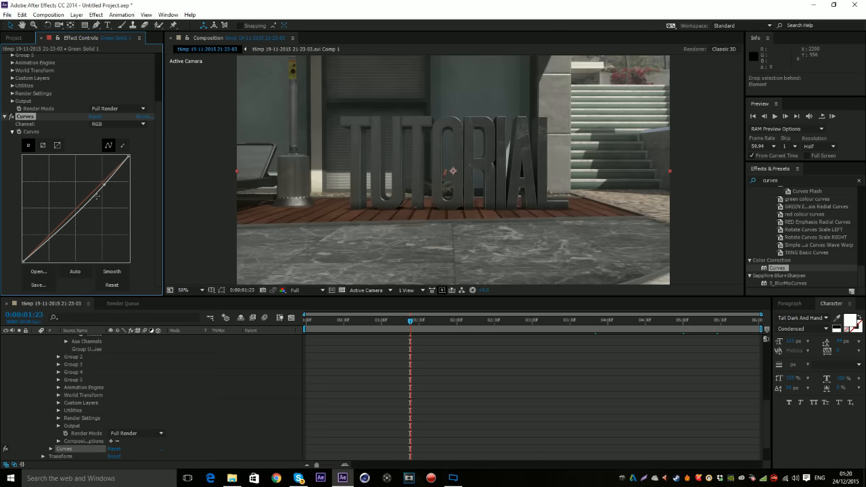
- Shape the RGB curve with slightly lowered highlights and slightly lifted shadows, and check the text at other frames
mouse_move(54, 233)
mouse_down()
mouse_move(52, 244)
mouse_move(46, 235)
mouse_up()
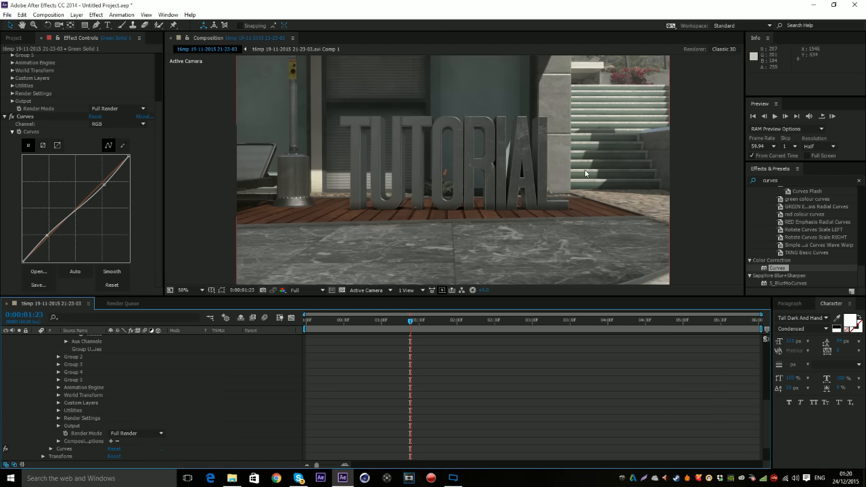
click(573, 322)
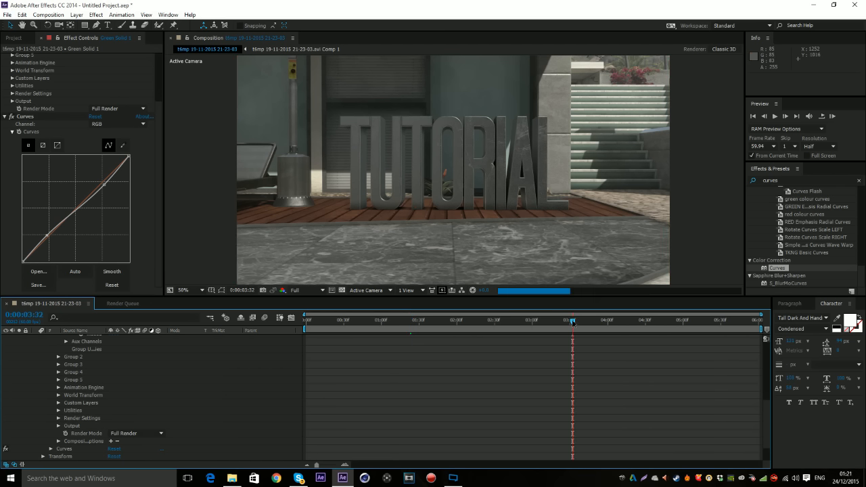
click(448, 323)
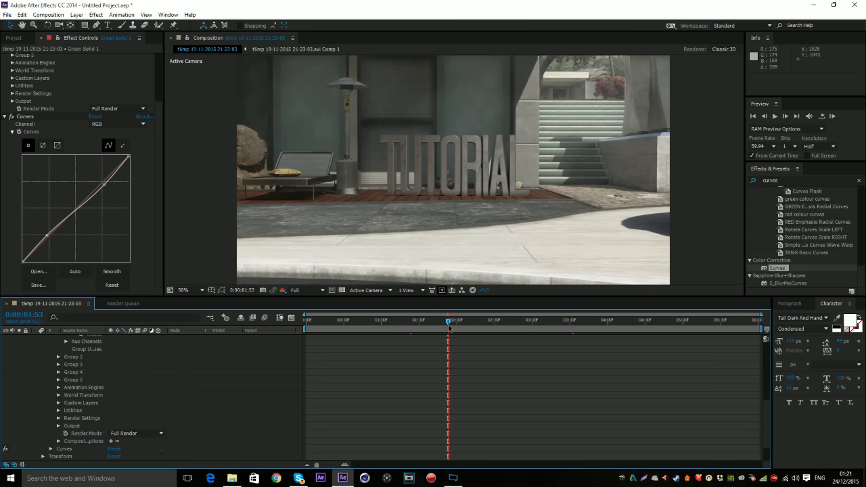
- Close the Effect Controls and collapse the Green Solid 1 layer's properties in the timeline
click(44, 38)
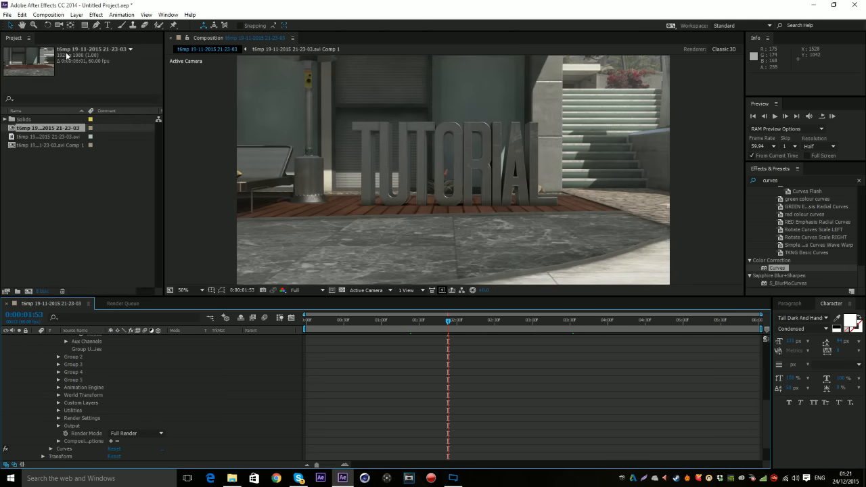
scroll(50, 363, up, 10)
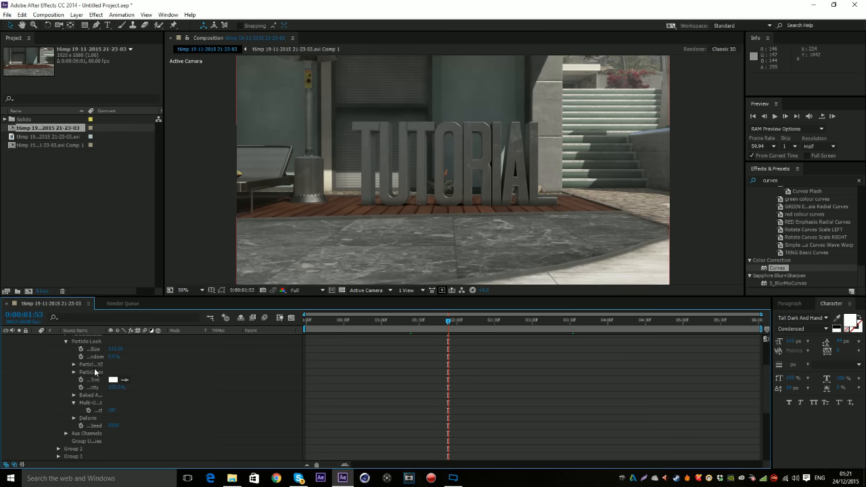
click(35, 347)
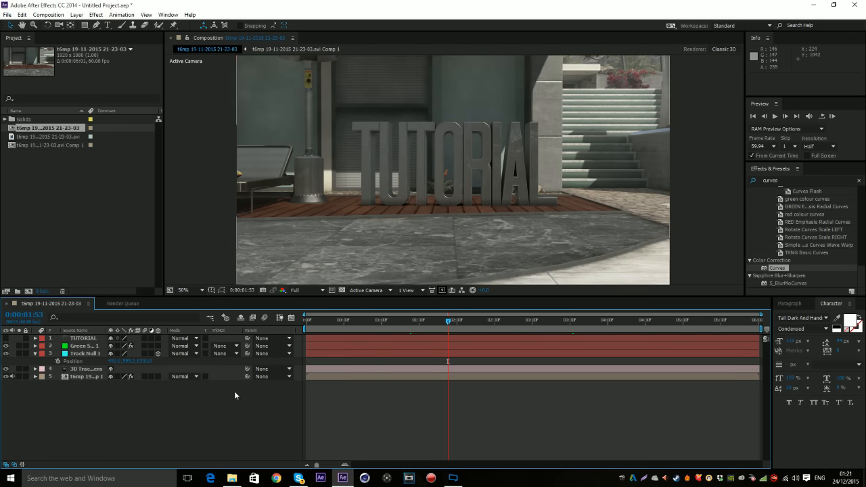